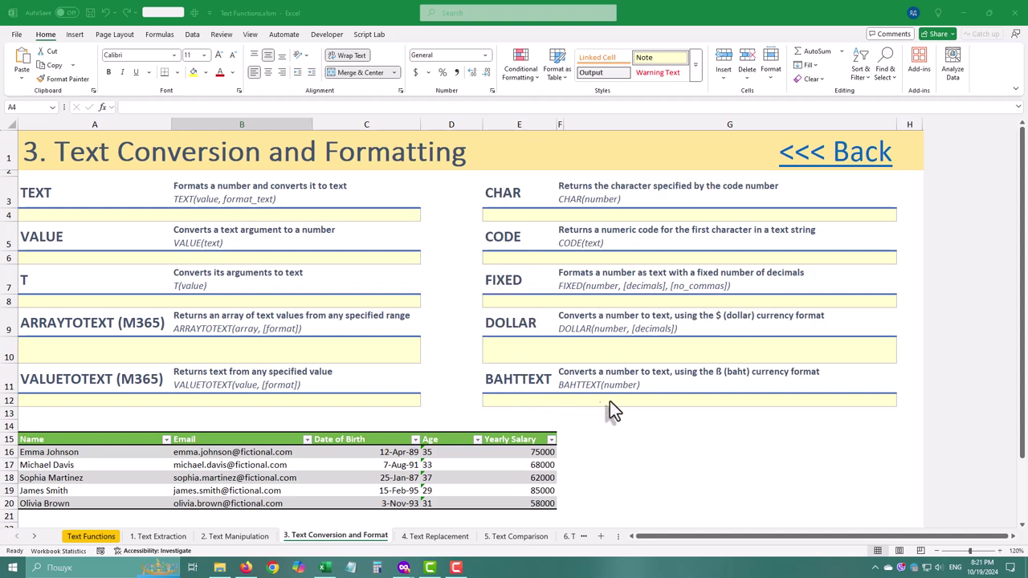
Enter =TEXT(C17,"YYYY-MMM") in A4 to format the date of birth
left_click(121, 213)
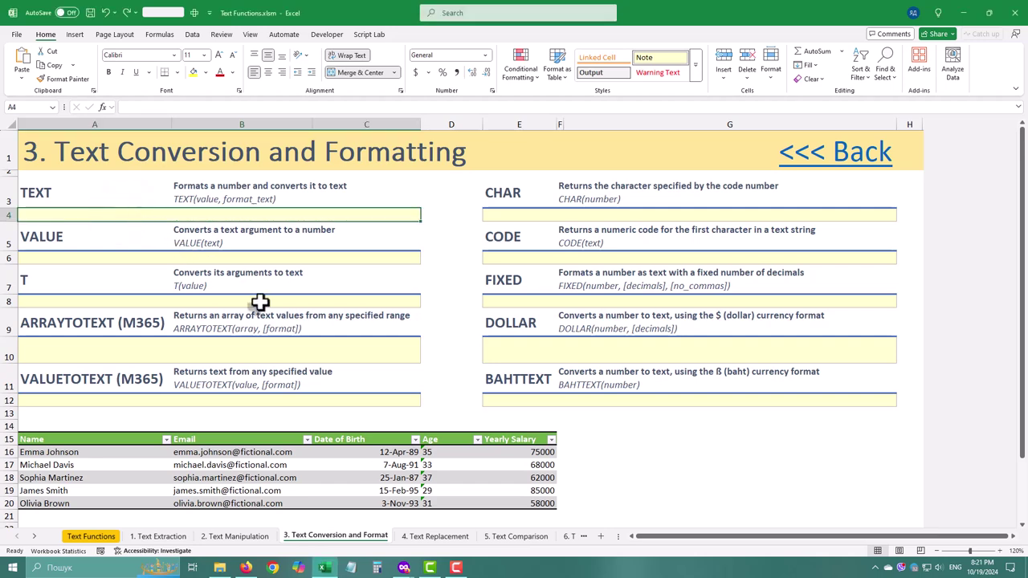
type("=t")
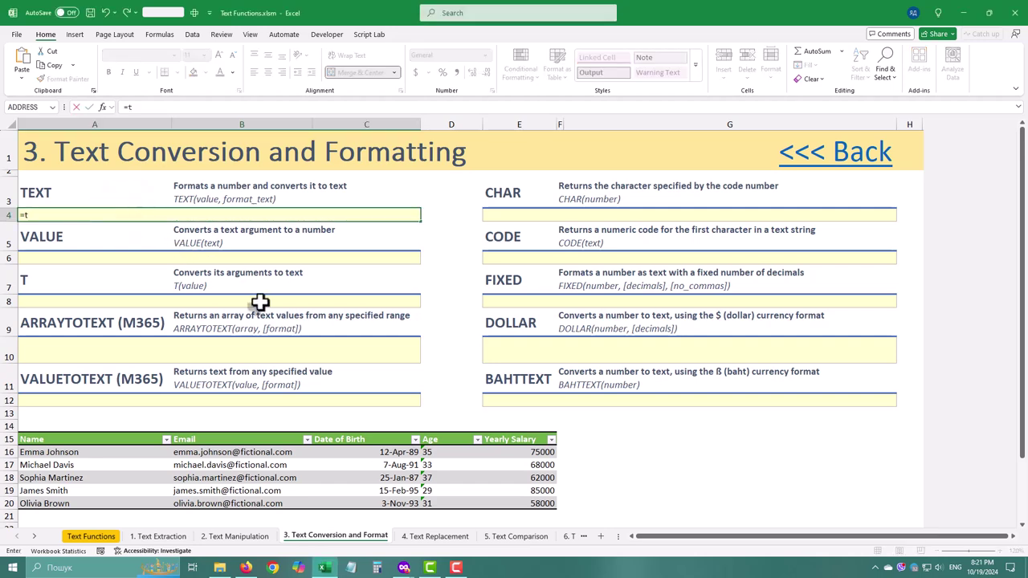
type("ext")
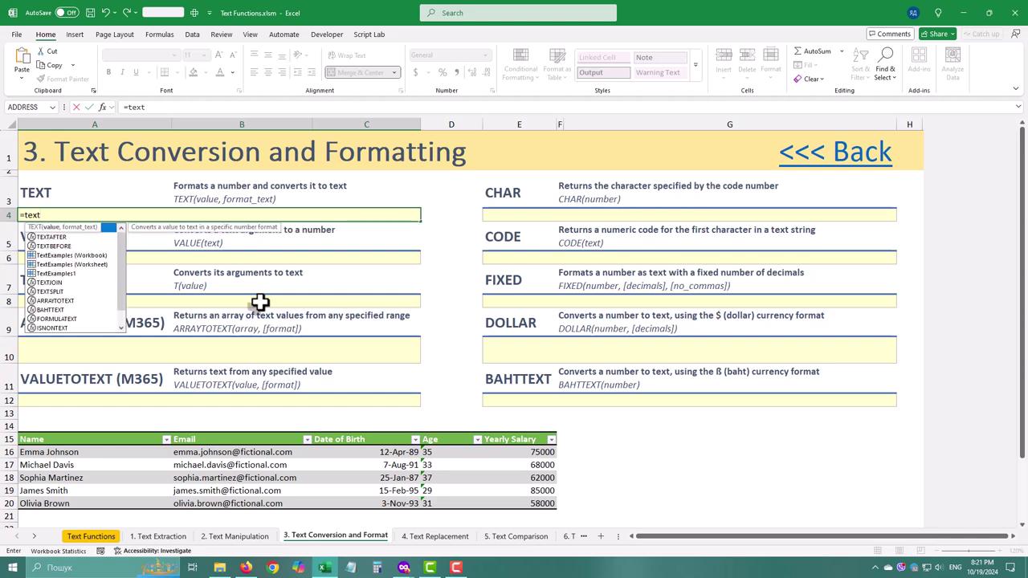
type("(")
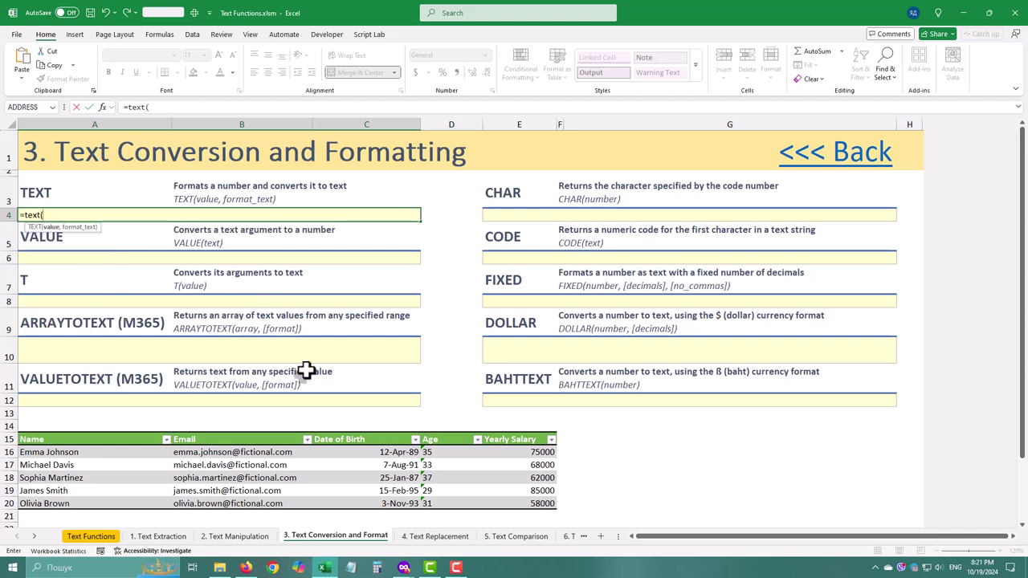
left_click(366, 464)
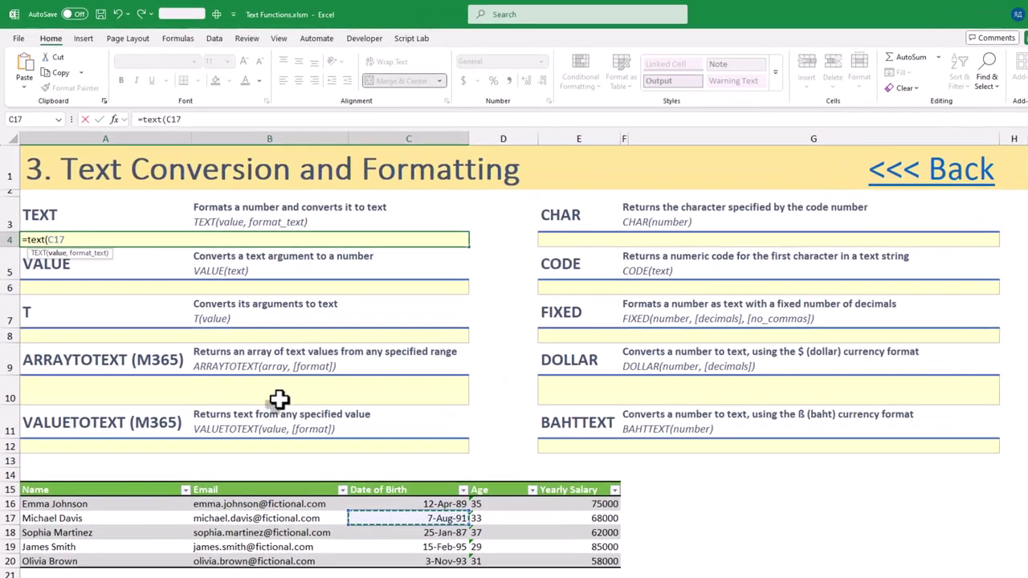
type(",\"YYYY-MMM")
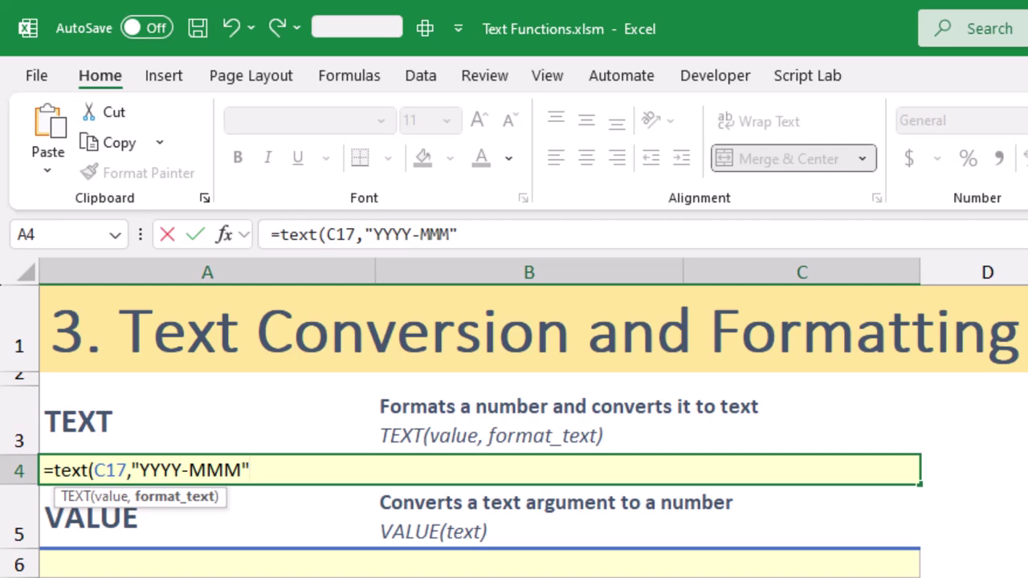
type(")")
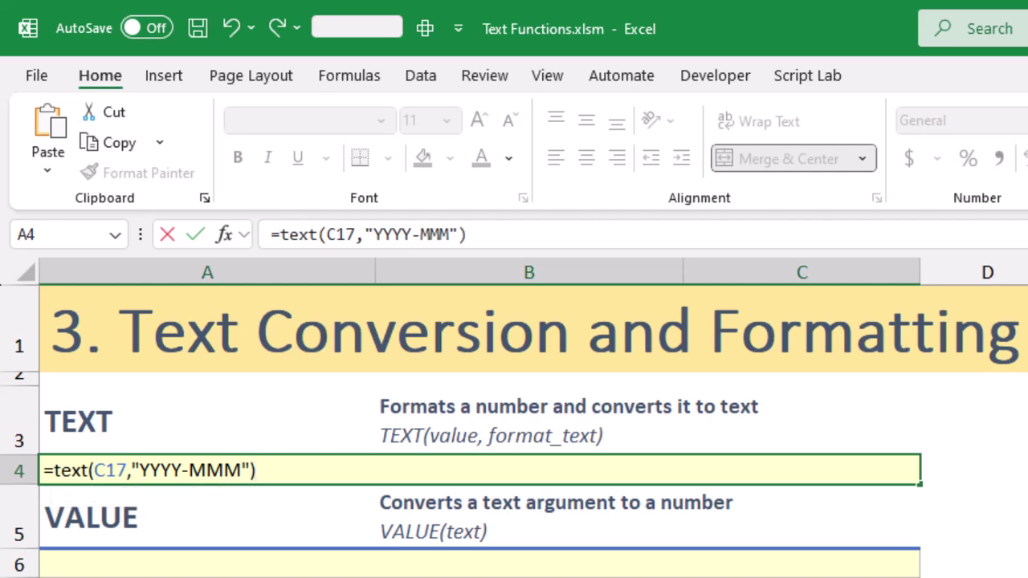
key("Return")
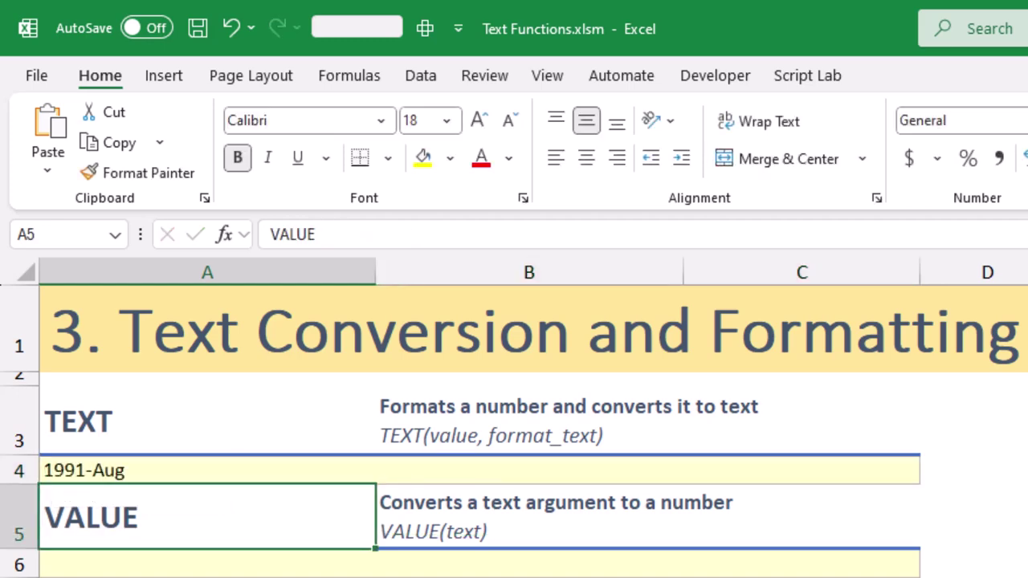
Shorten the A4 date format to YYYY-MM so it shows 1991-08
left_click(171, 461)
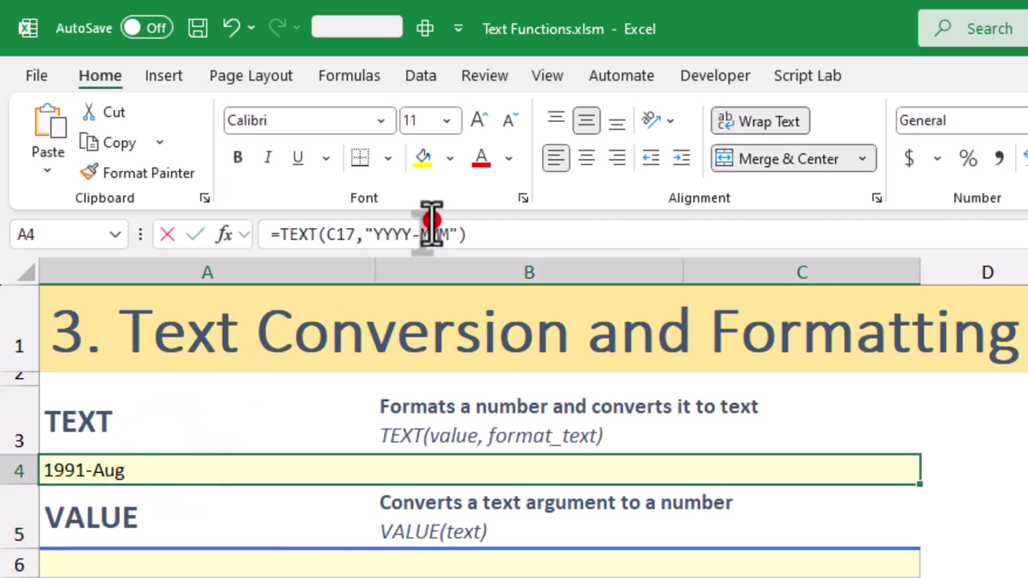
left_click(432, 232)
key("BackSpace")
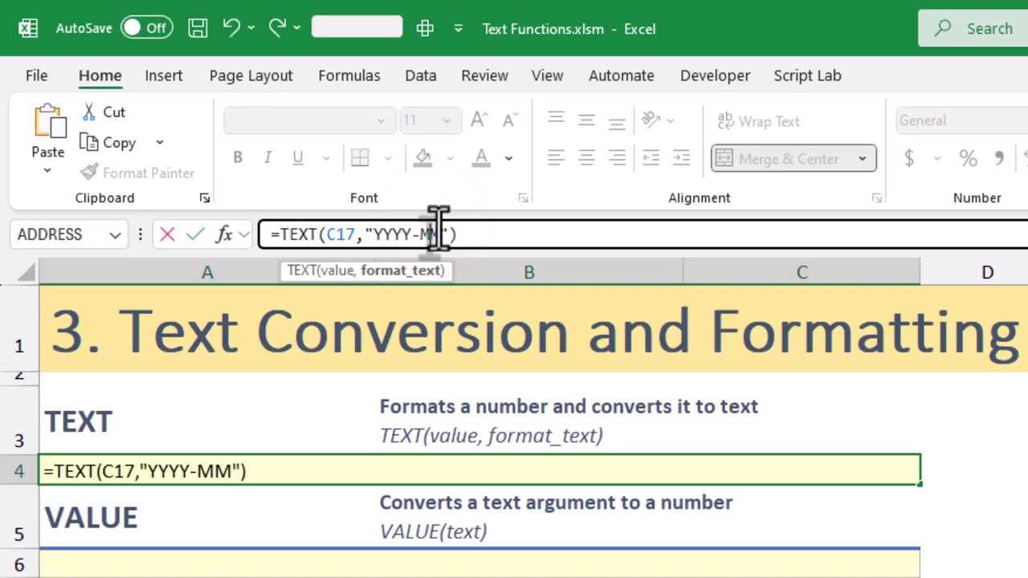
key("Return")
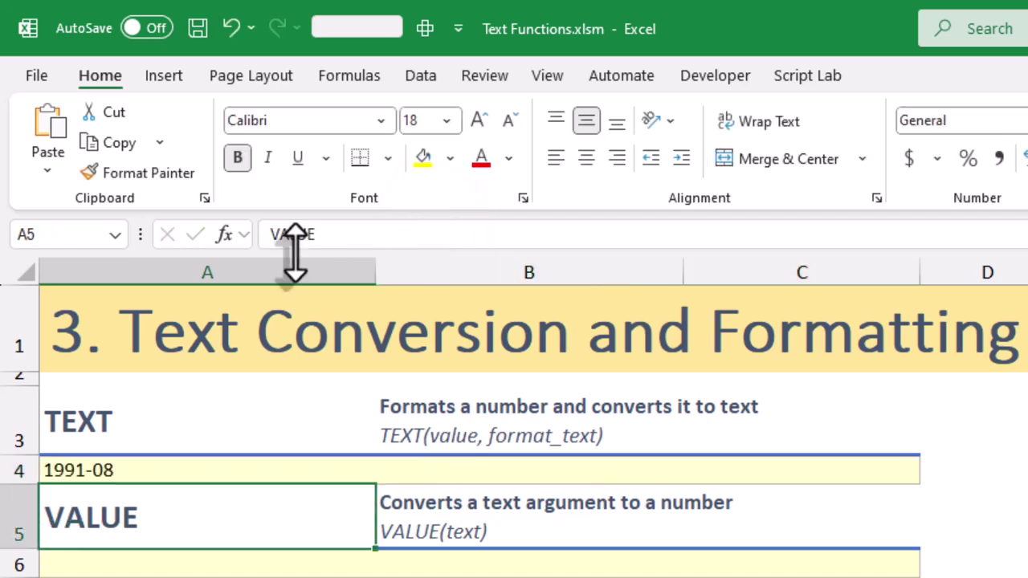
Replace the hyphen with an apostrophe, giving =TEXT(C17,"YYYY'MM") showing 1991'08
left_click(174, 470)
left_click(415, 234)
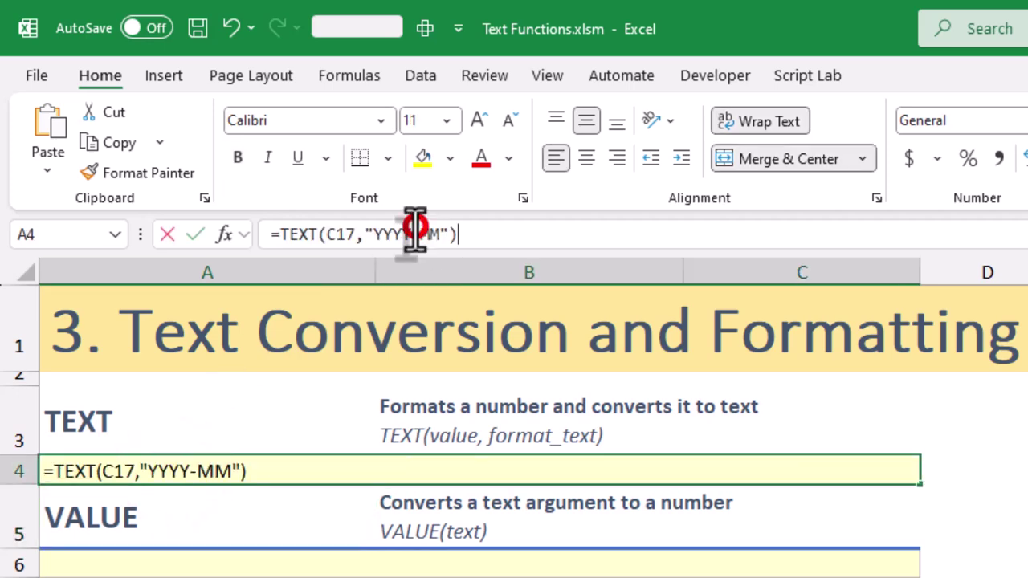
key("BackSpace")
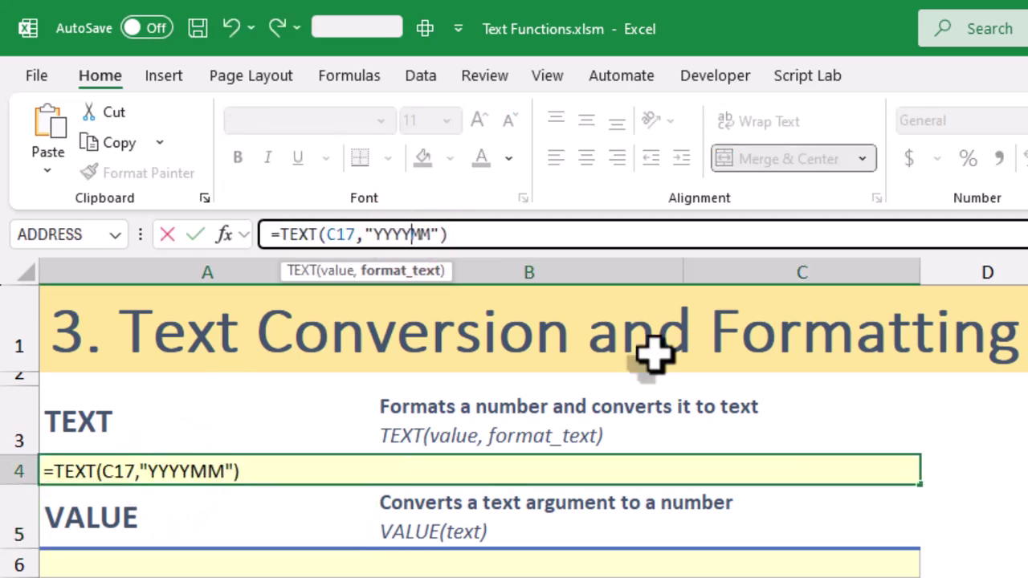
type("'")
key("Return")
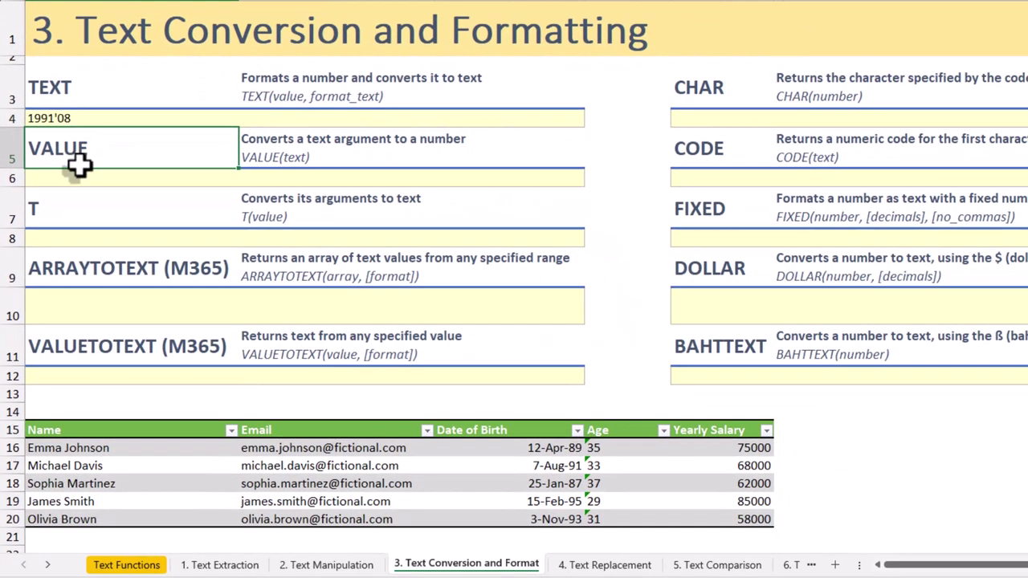
Enter a VALUE formula in A6, first on A4, then on the E18 salary showing 62000
left_click(146, 537)
left_click(97, 184)
type("=")
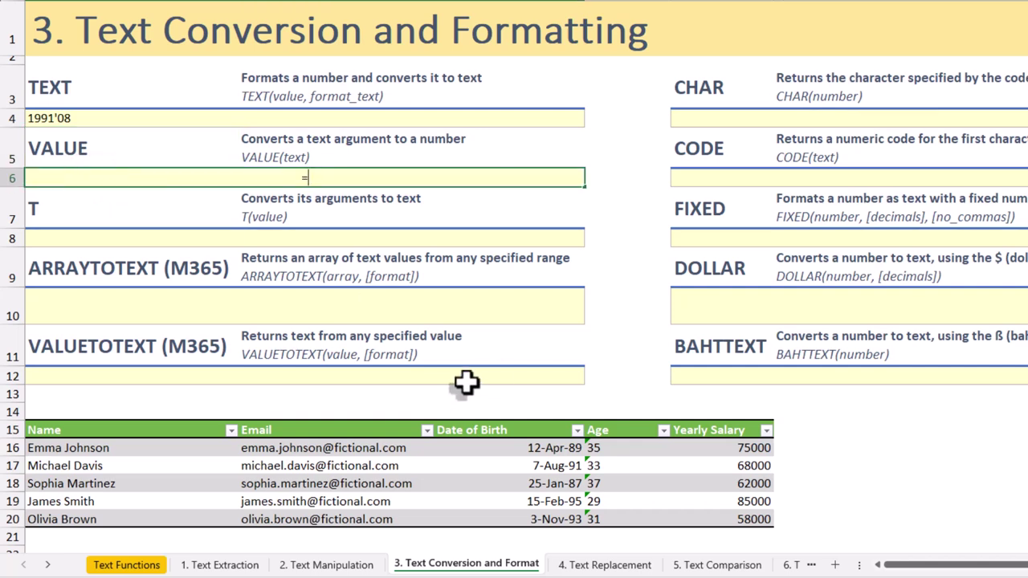
type("valu")
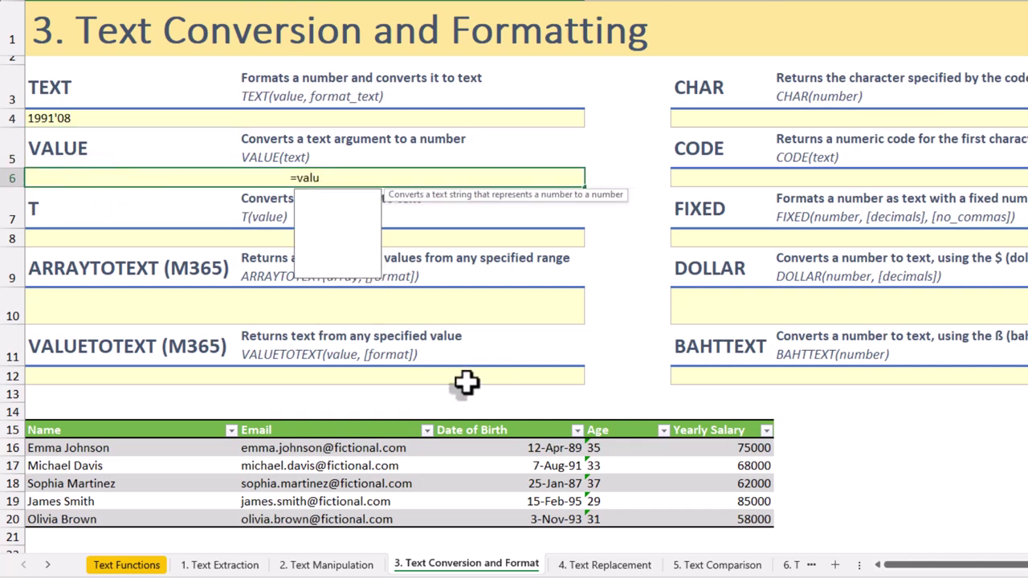
type("e(")
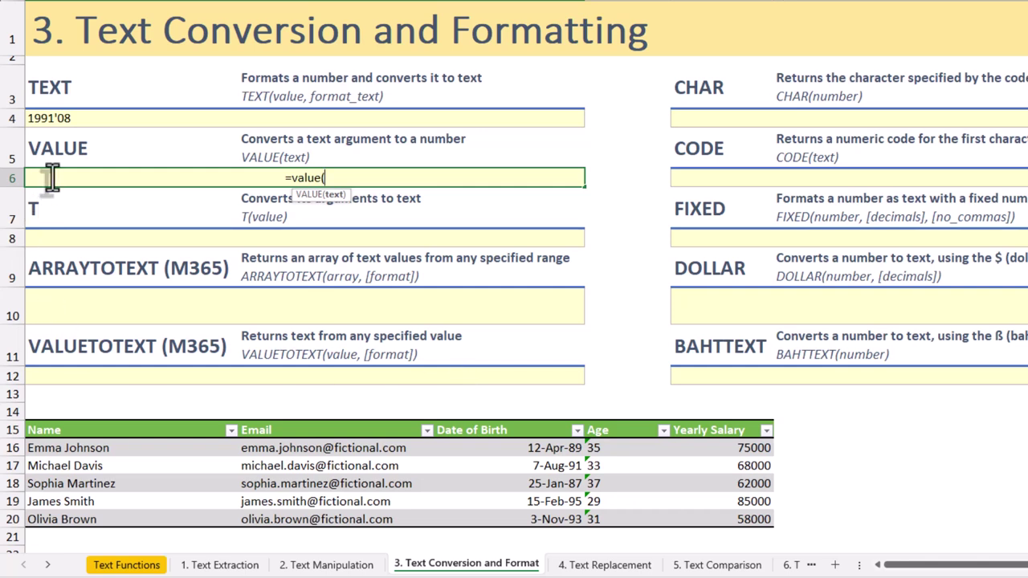
left_click(95, 120)
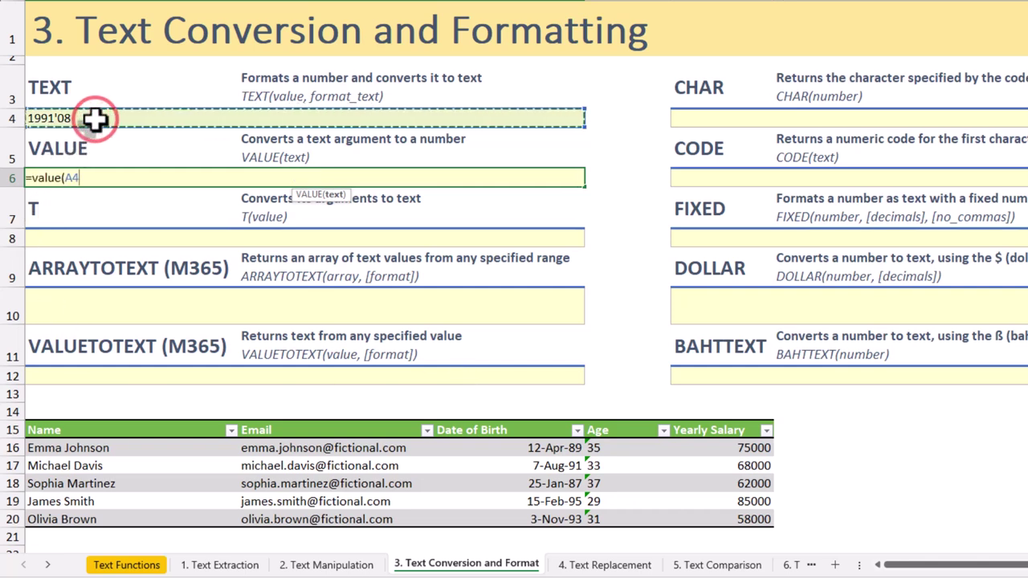
key("ctrl+Return")
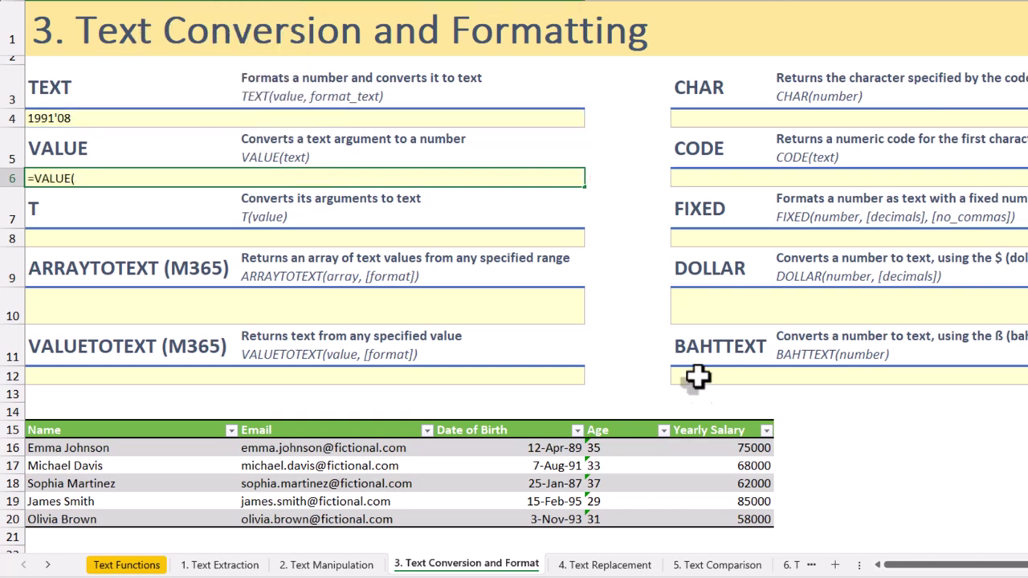
left_click(711, 483)
key("Return")
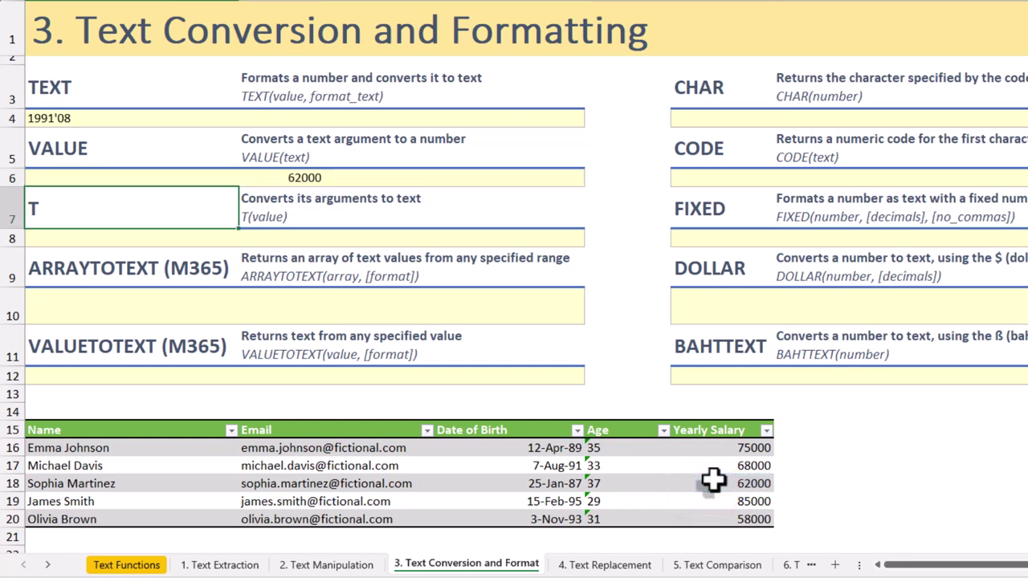
Change the VALUE formula's argument to the text-stored age in D17, returning 33
key("Up")
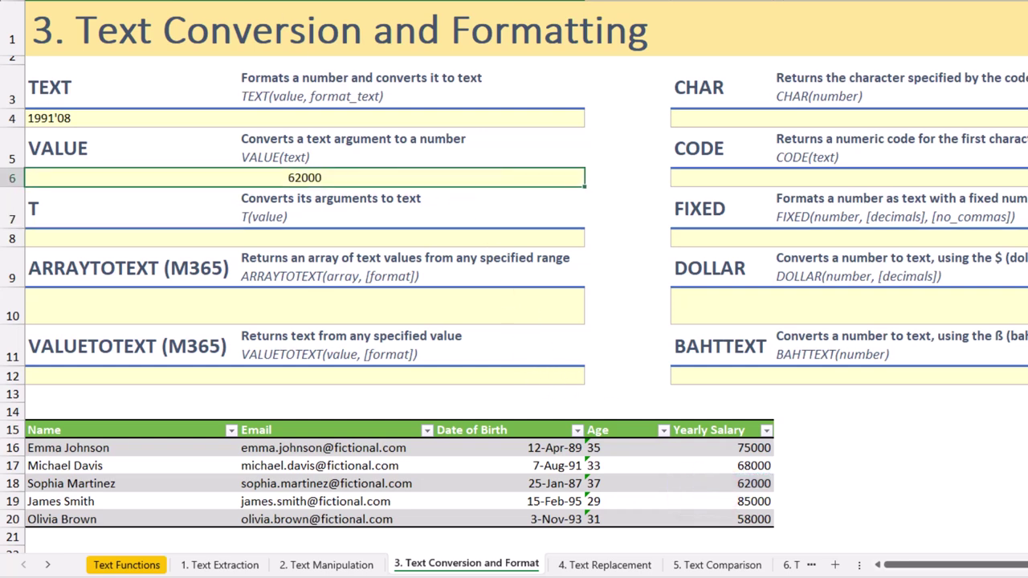
key("F2")
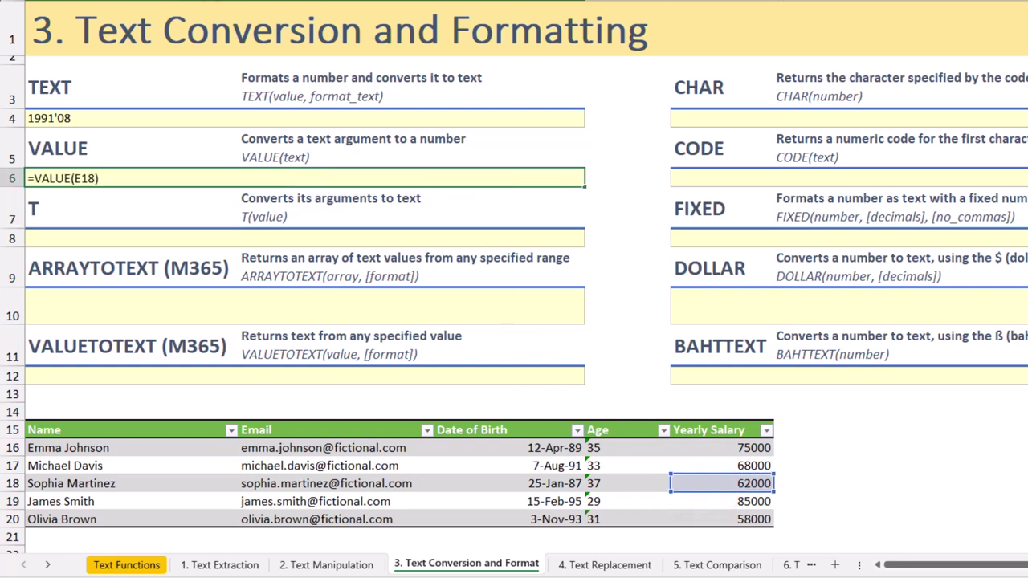
key("Left")
key("BackSpace")
key("BackSpace")
key("BackSpace")
left_click(634, 462)
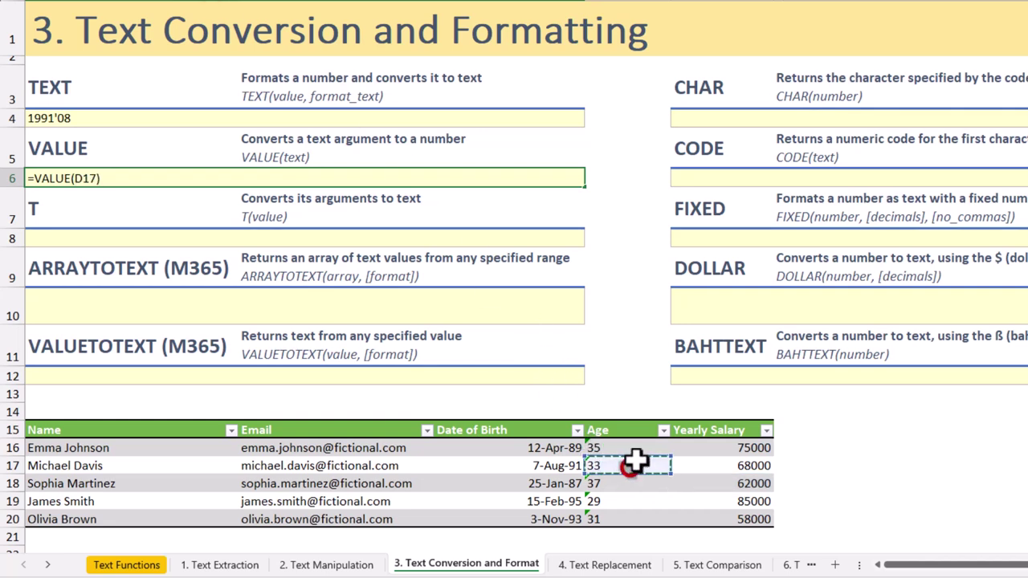
key("Return")
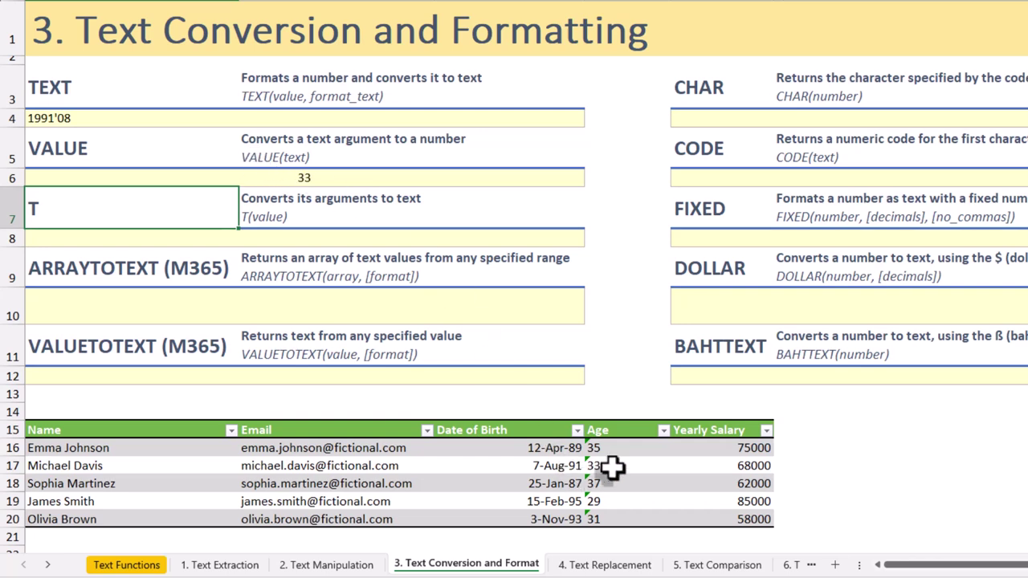
Check D17's error options and dismiss them without converting the age
left_click(610, 466)
left_click(573, 465)
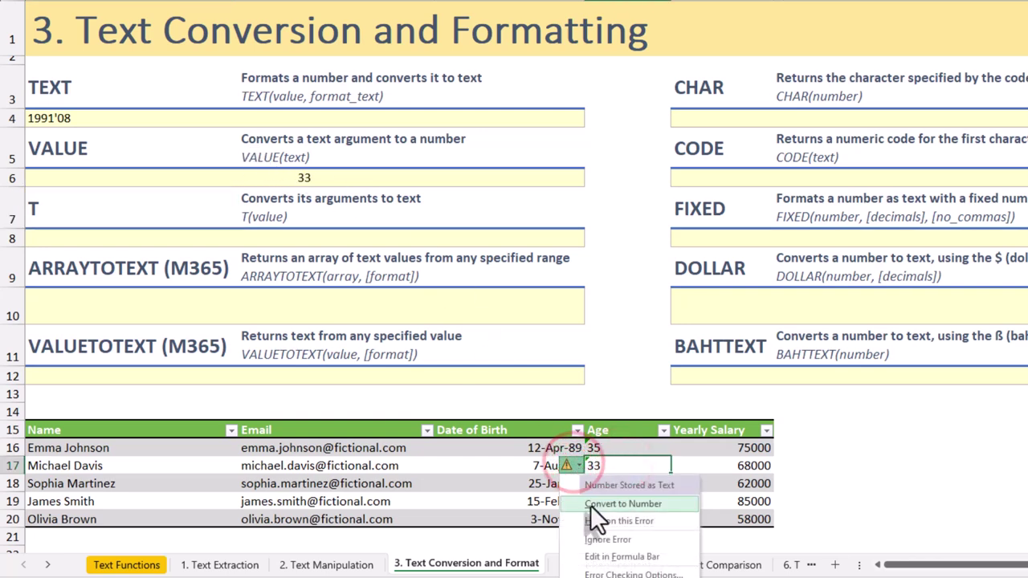
left_click(397, 381)
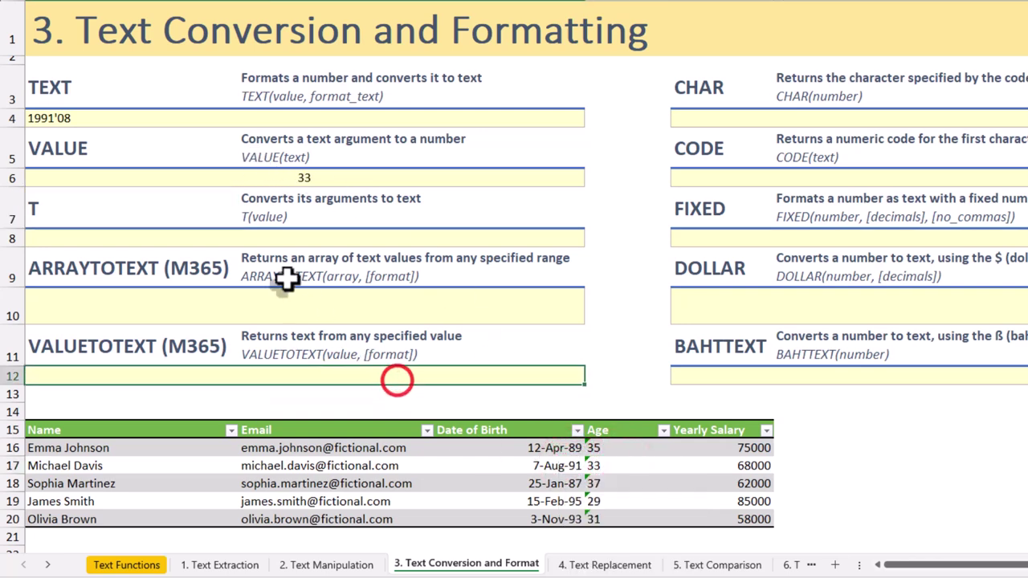
left_click(239, 239)
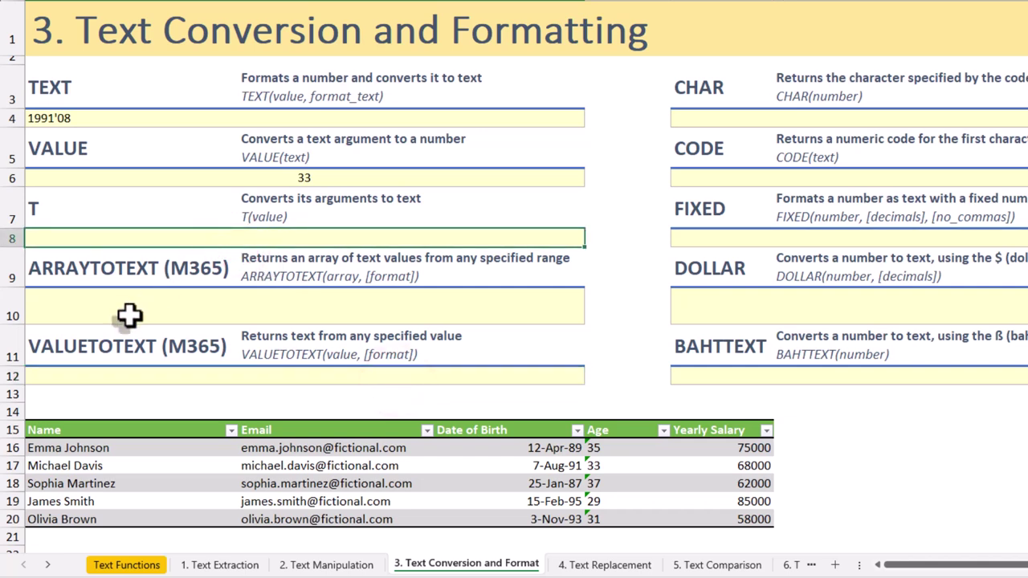
Try =T on the E16 salary and then on the C16 date of birth in row 8
type("=t(")
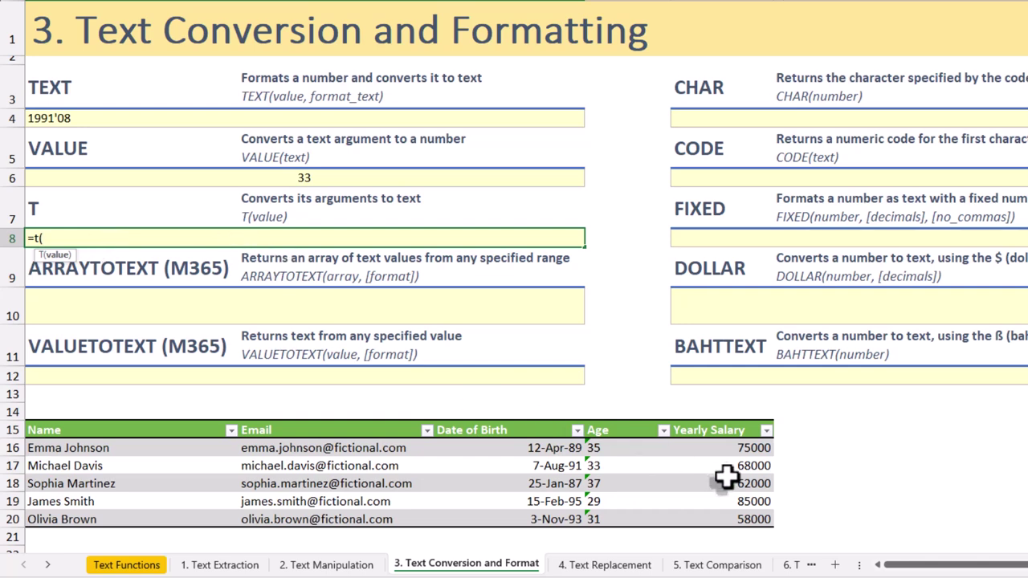
left_click(699, 448)
type(")")
key("Return")
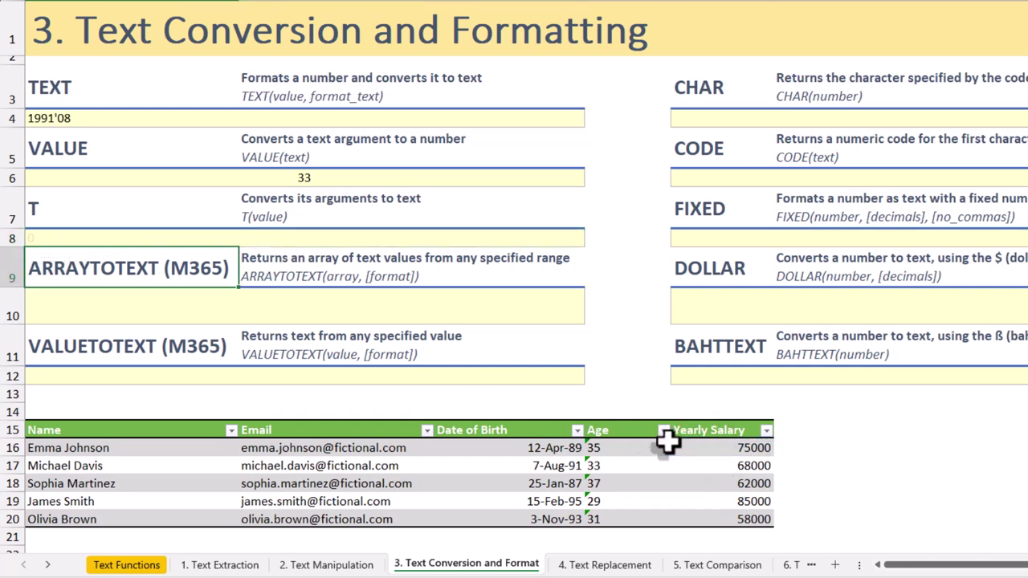
key("Up")
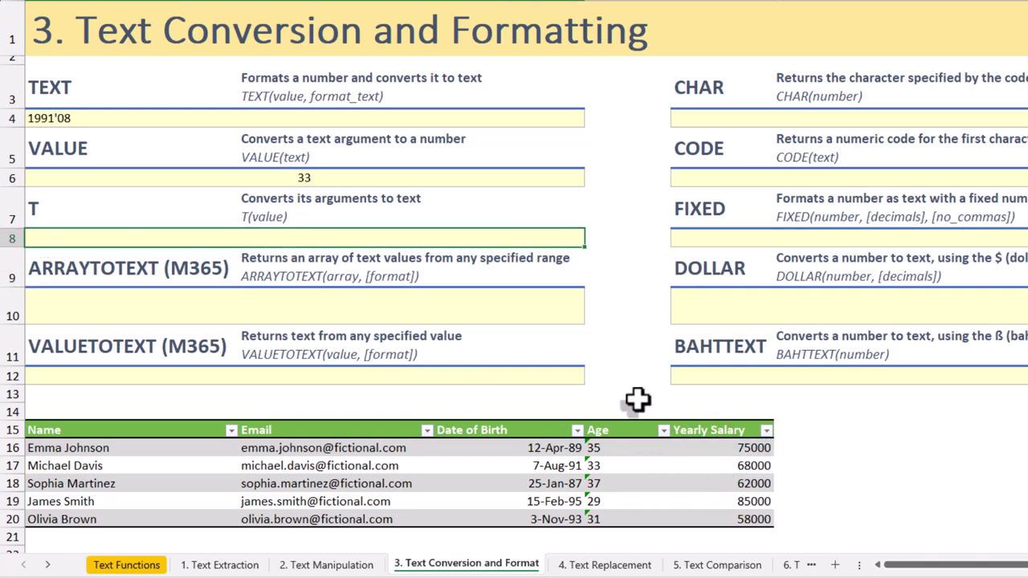
type("=t")
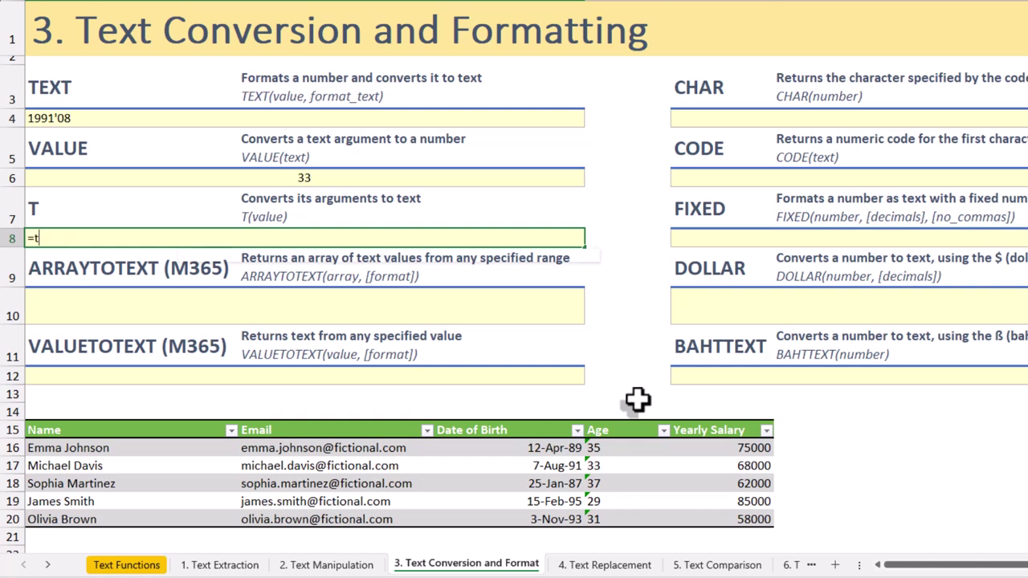
type("(")
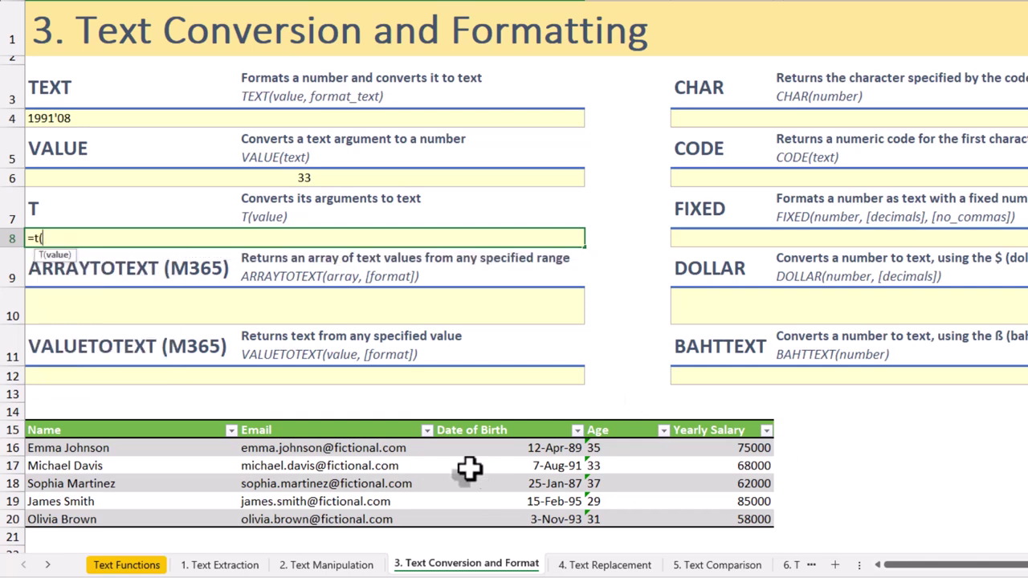
left_click(477, 448)
type(")")
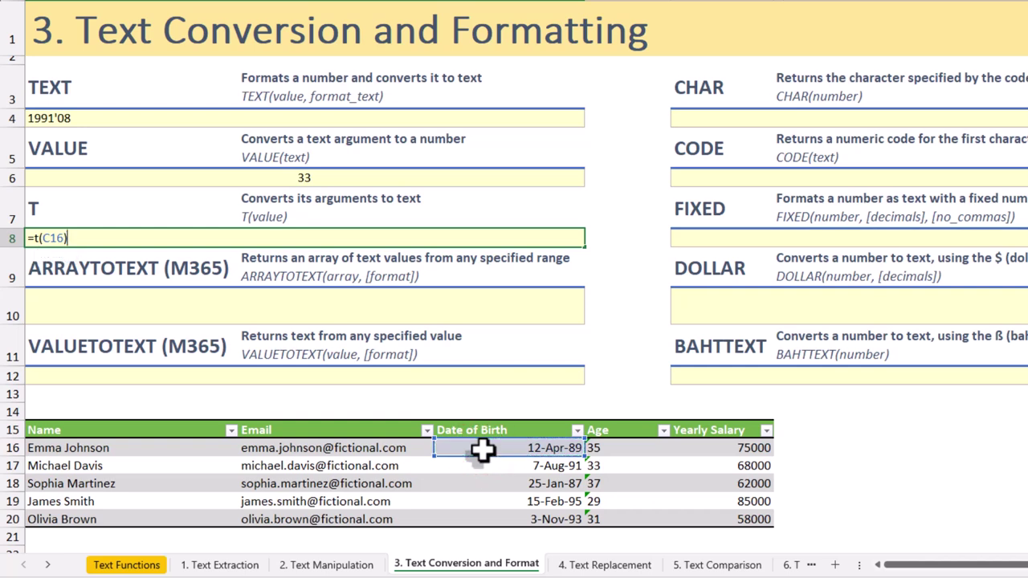
key("Return")
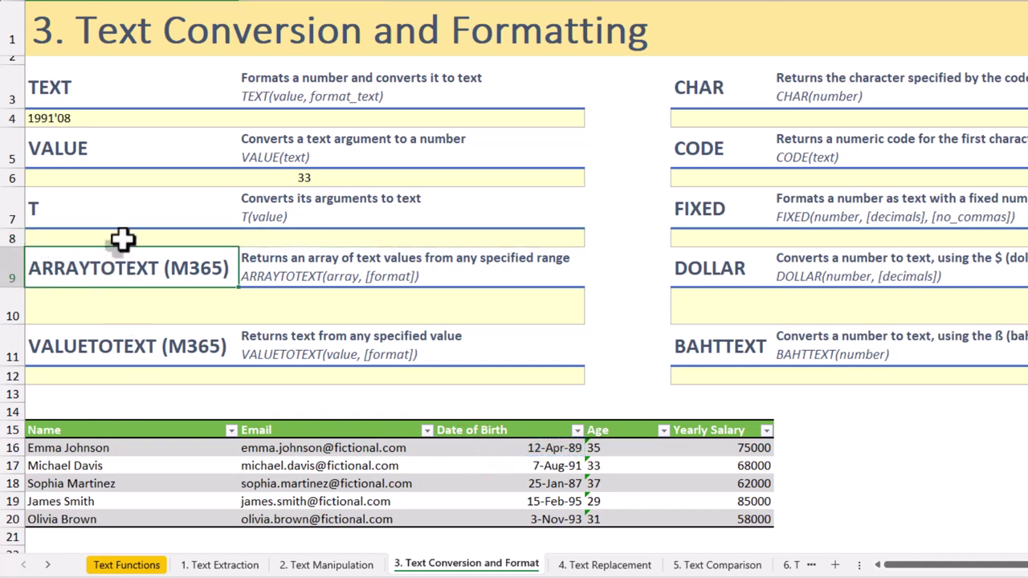
Enter =T(B16) in row 8 so it returns the first Email entry
left_click(123, 239)
type("=t(")
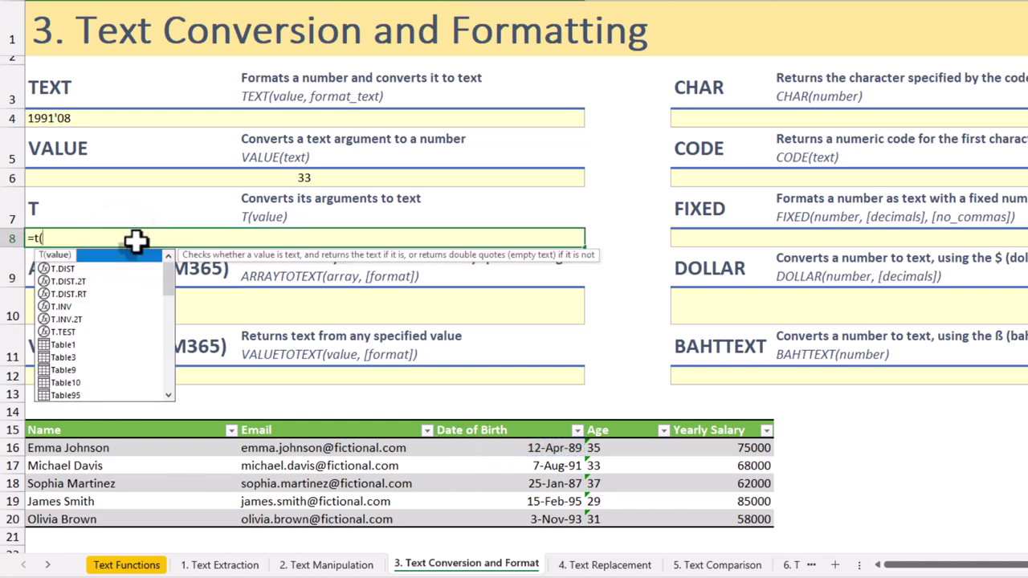
left_click(327, 450)
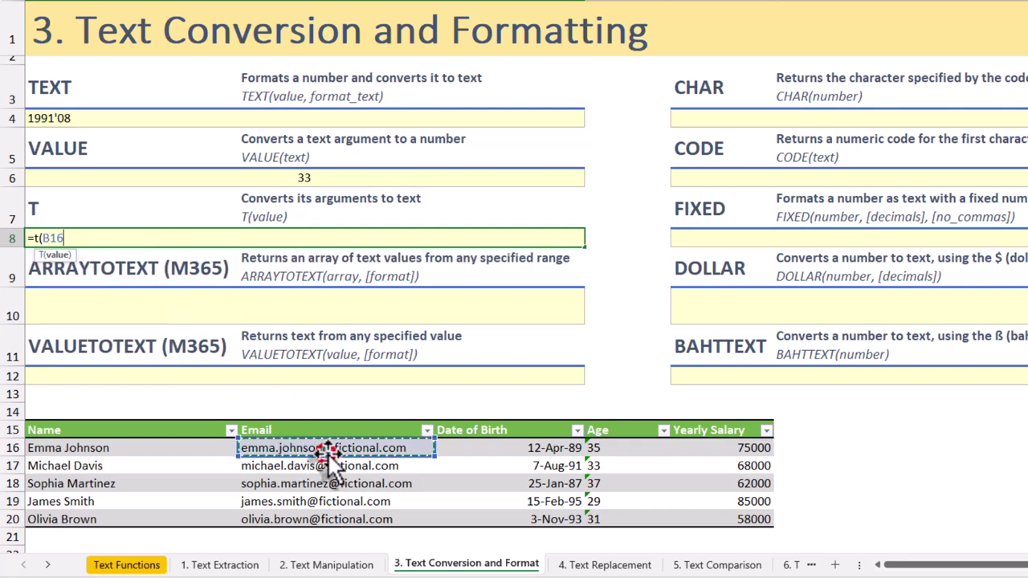
type(")")
key("Return")
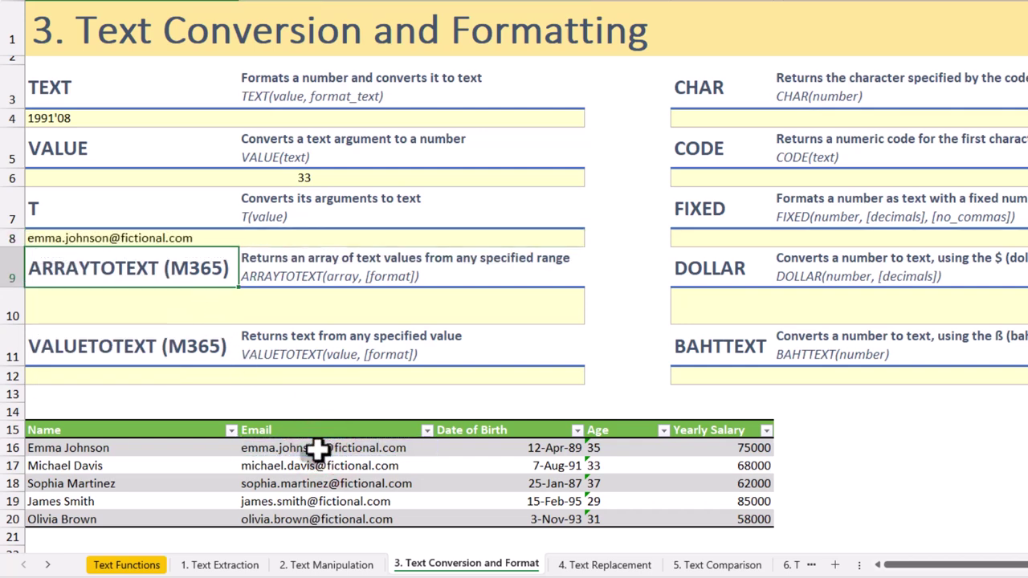
key("Up")
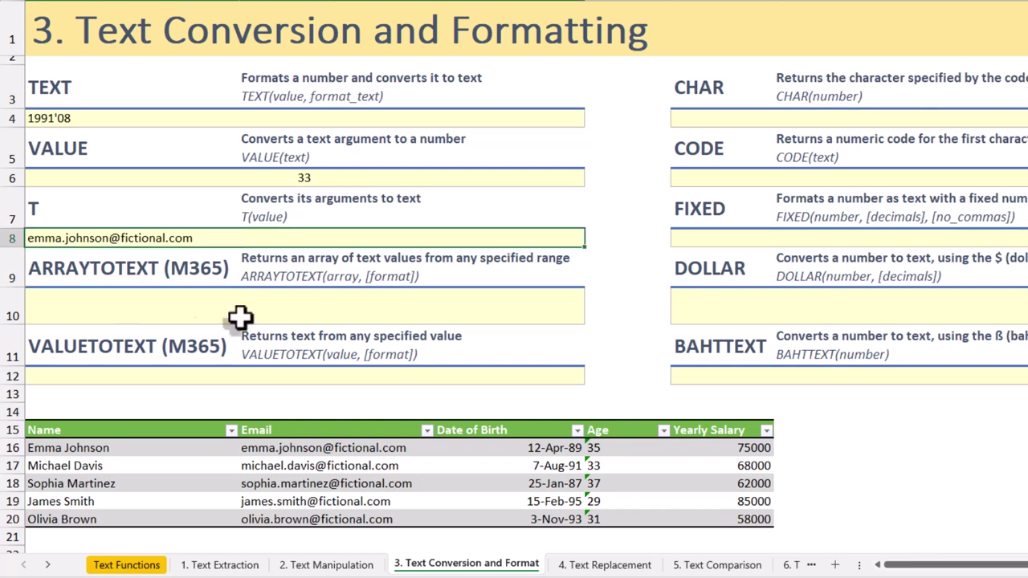
Enter =ARRAYTOTEXT(Table10[Email]) in row 10, listing all five e-mail addresses
left_click(212, 299)
type("=")
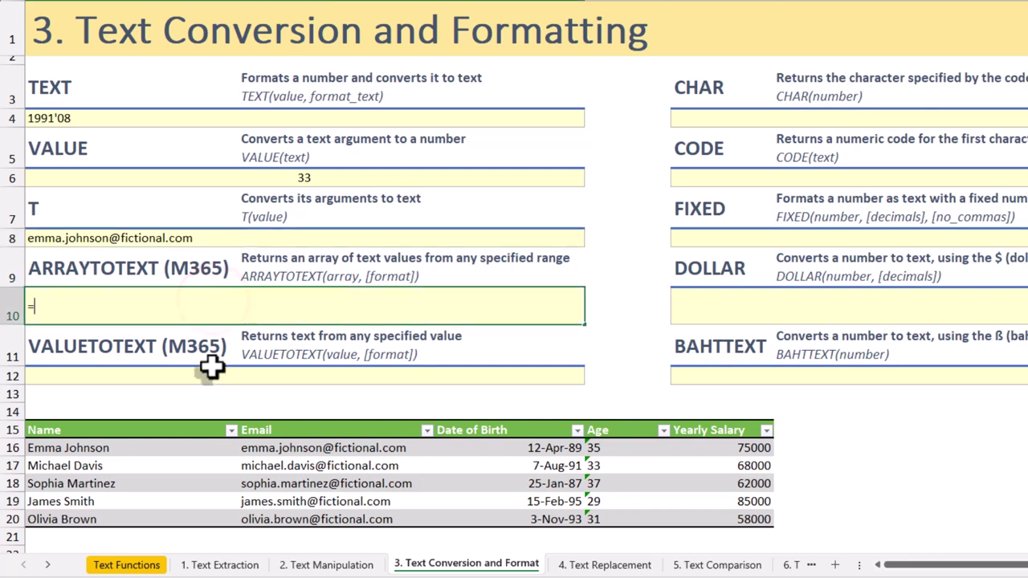
type("array")
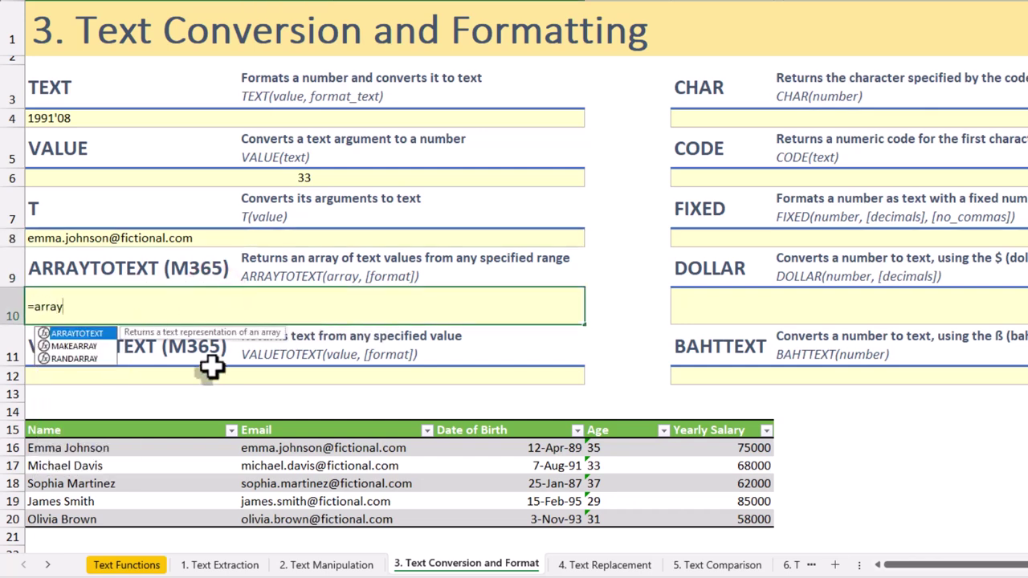
type("(tot")
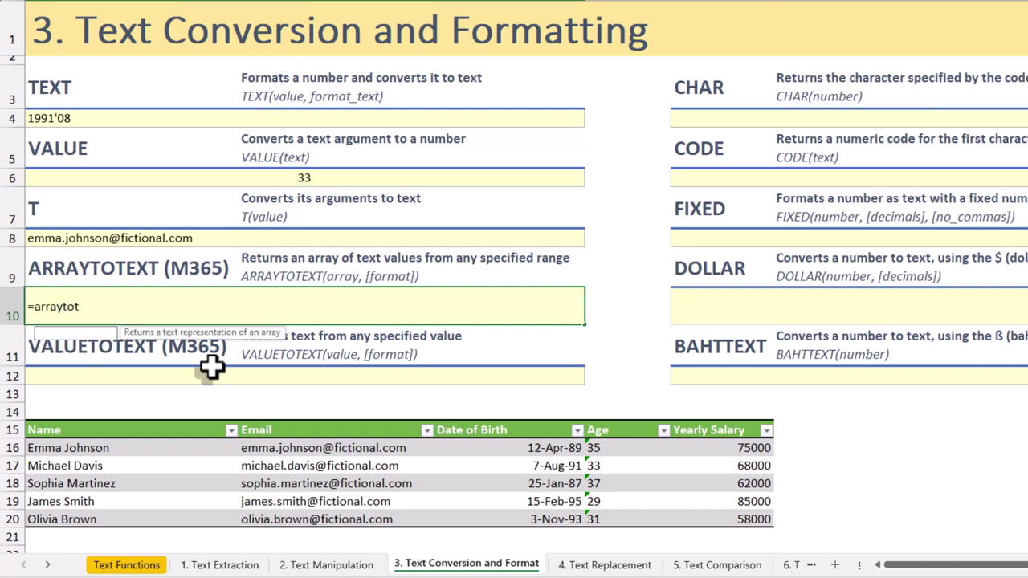
type("ext(")
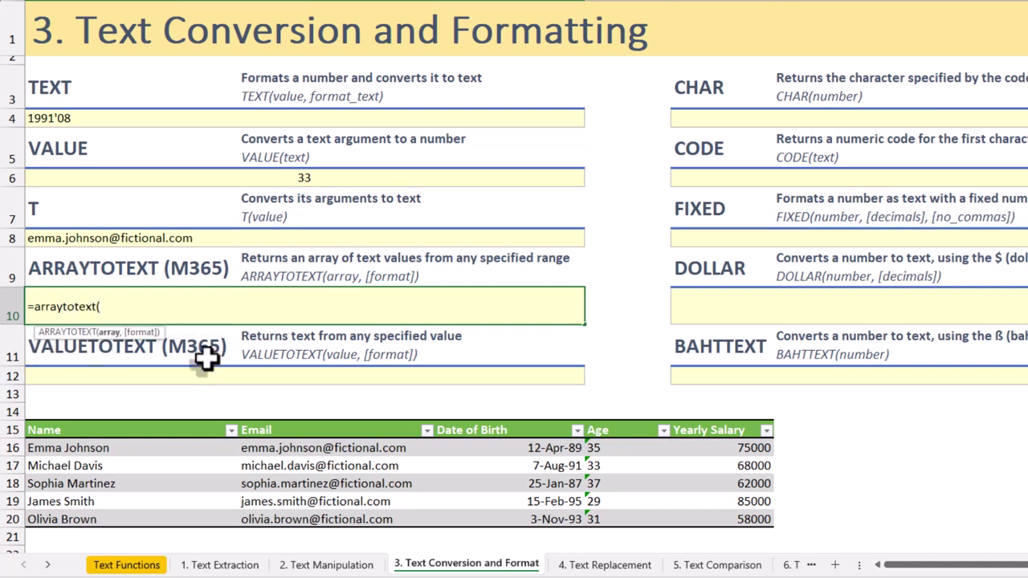
left_click(324, 417)
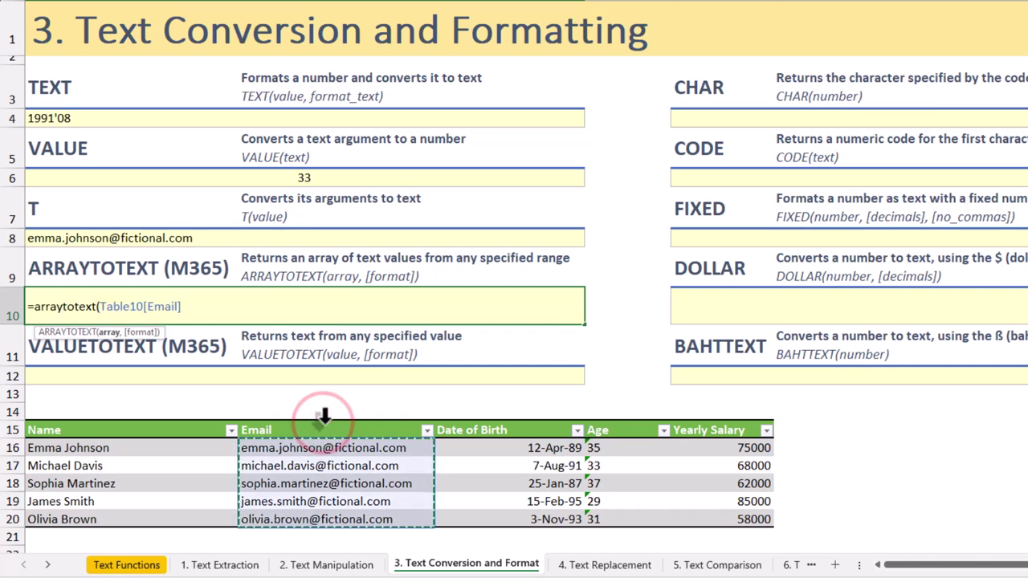
type(")")
key("Return")
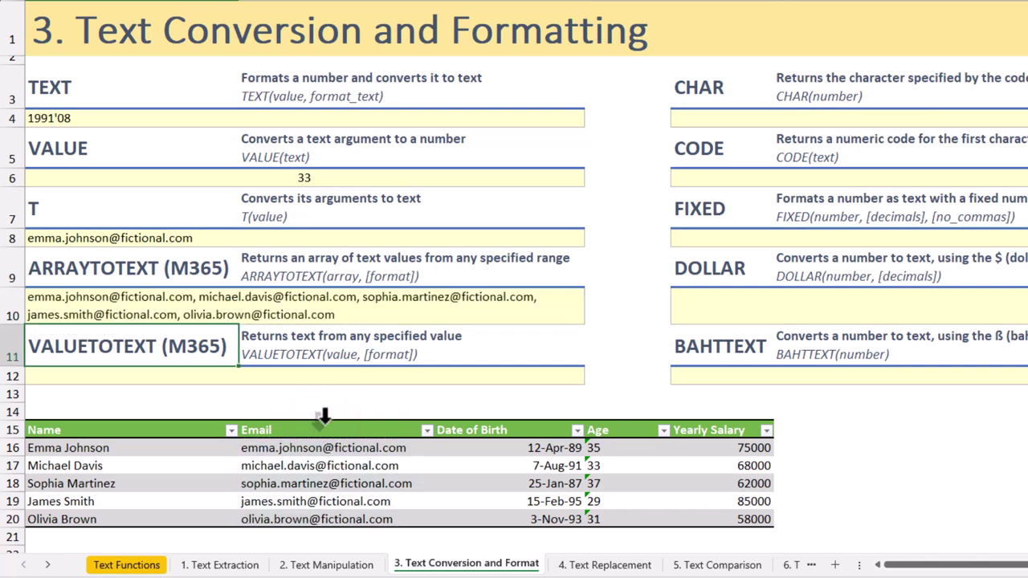
left_click(216, 313)
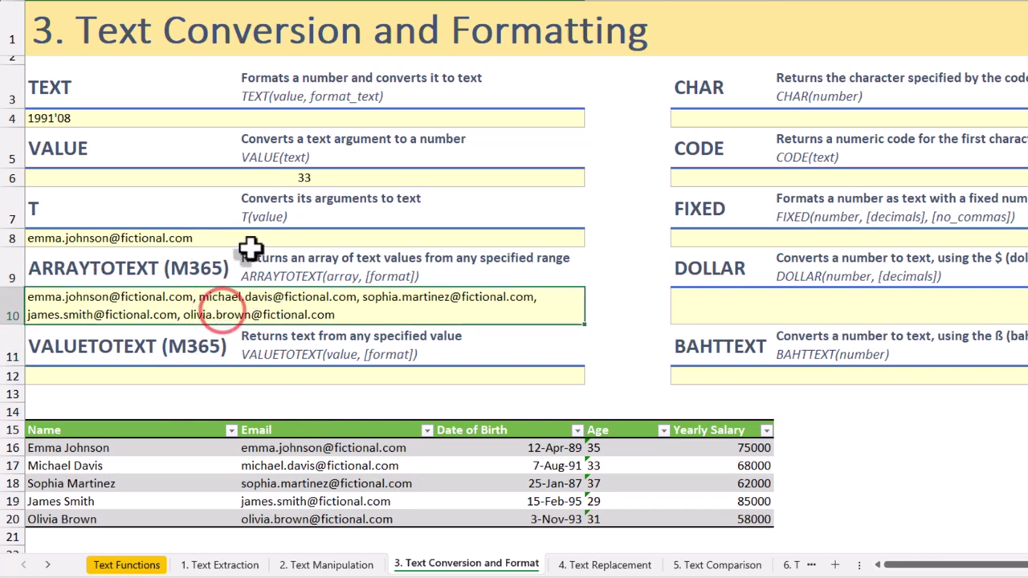
left_click(140, 373)
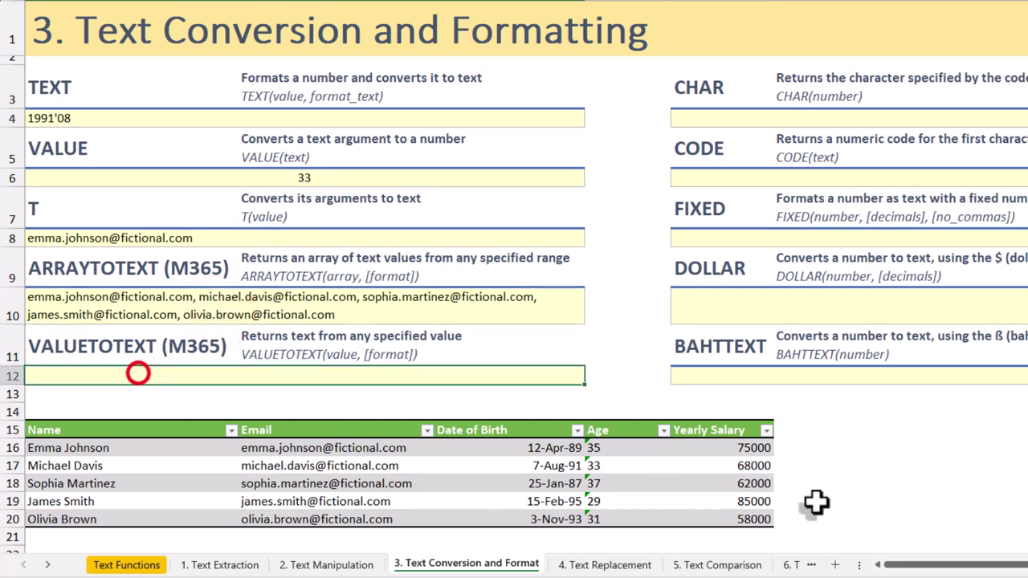
Enter =VALUETOTEXT on the Yearly Salary values in F16, spilling five salaries as text
left_click(936, 444)
type("=va")
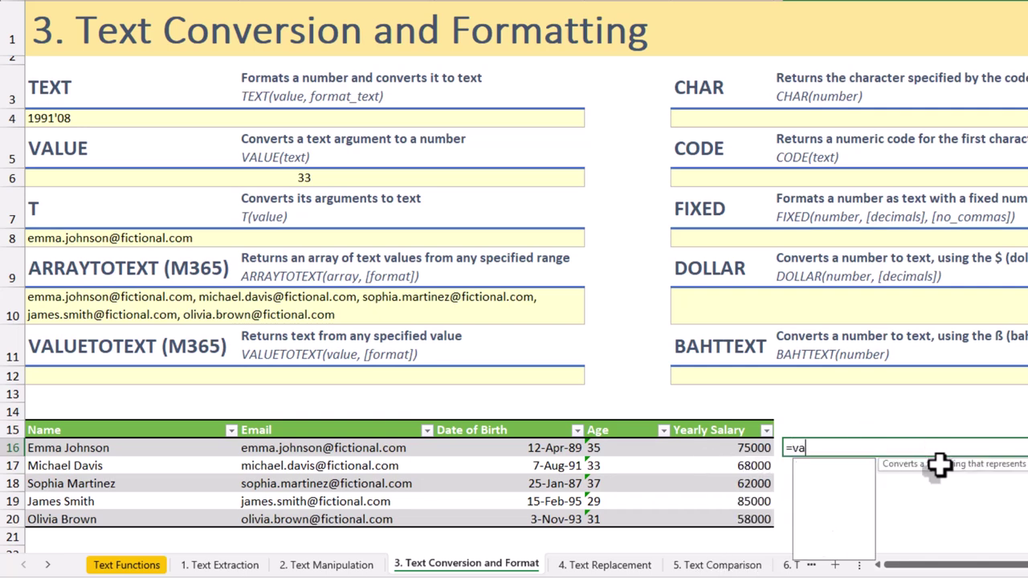
type("lueto")
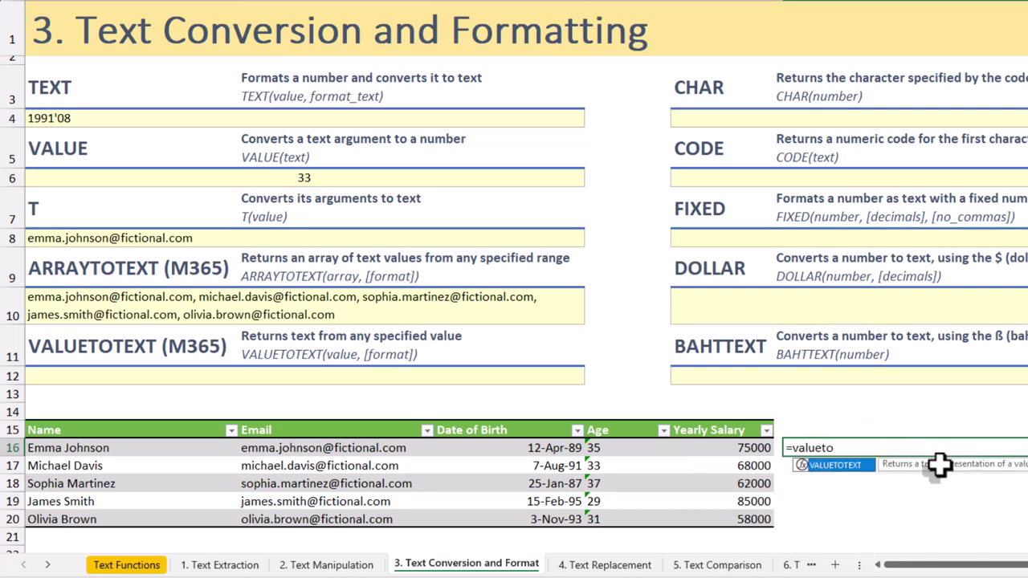
type("text(")
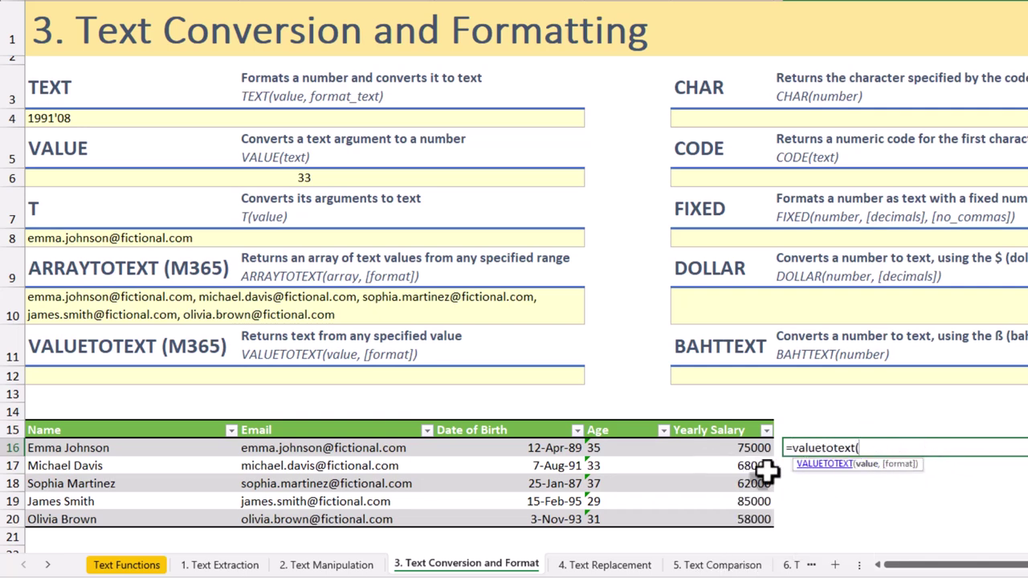
left_click(707, 424)
key("Return")
key("Up")
key("Up")
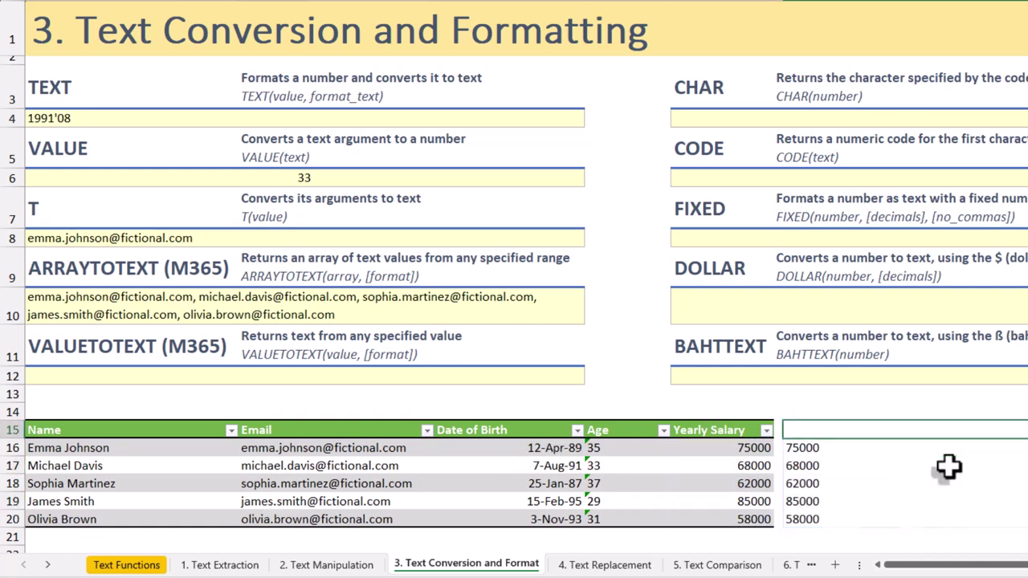
left_click(871, 451)
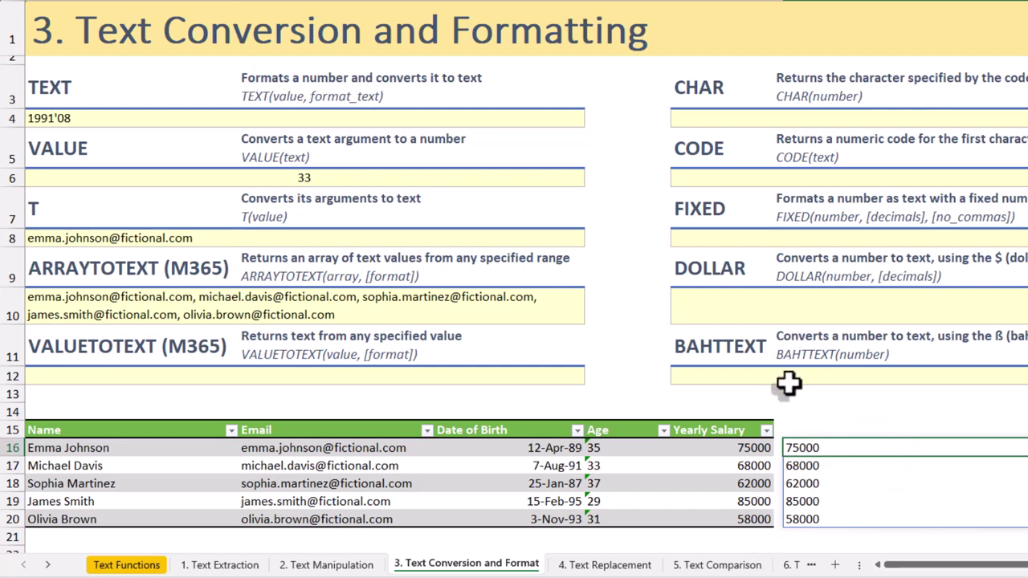
left_click(821, 407)
Enter =CHAR(150) in the CHAR example cell E4 and revise it
left_click(702, 114)
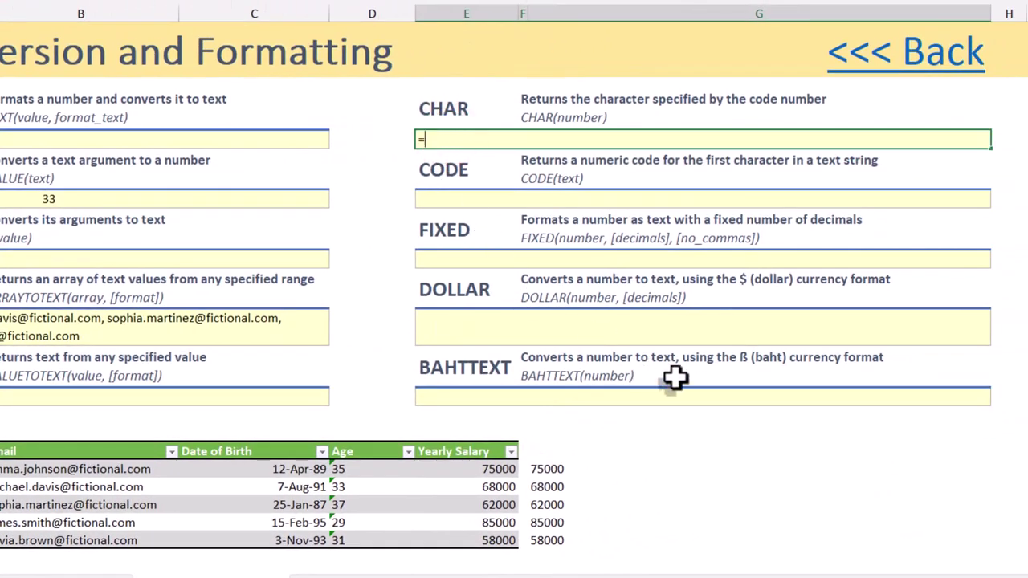
type("=cha")
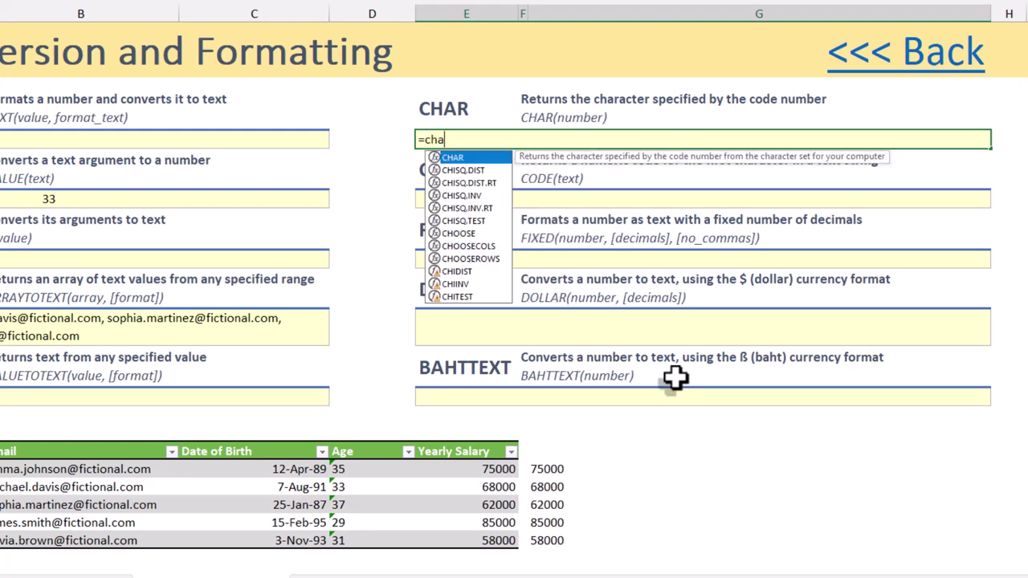
type("r(")
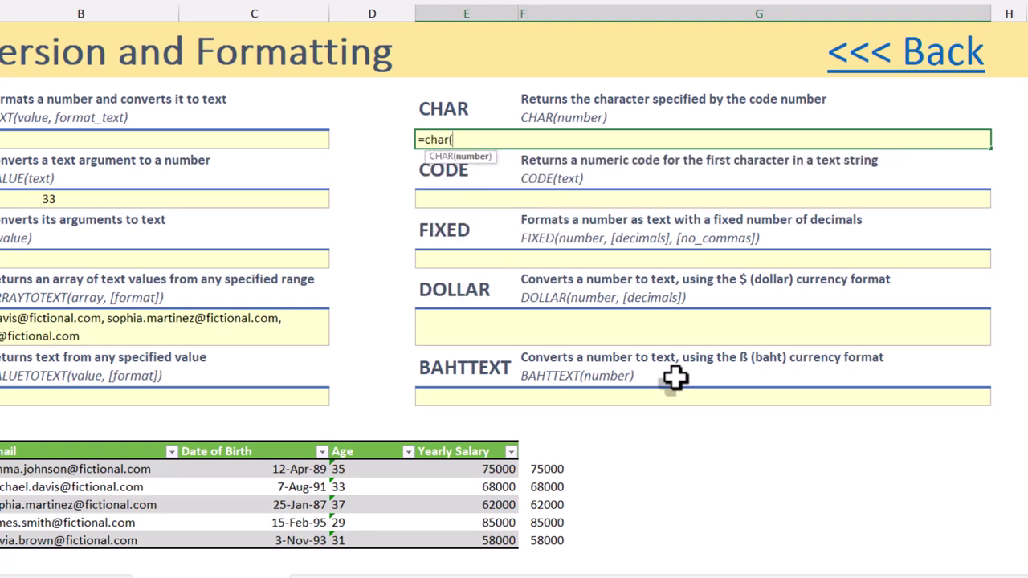
type("150)")
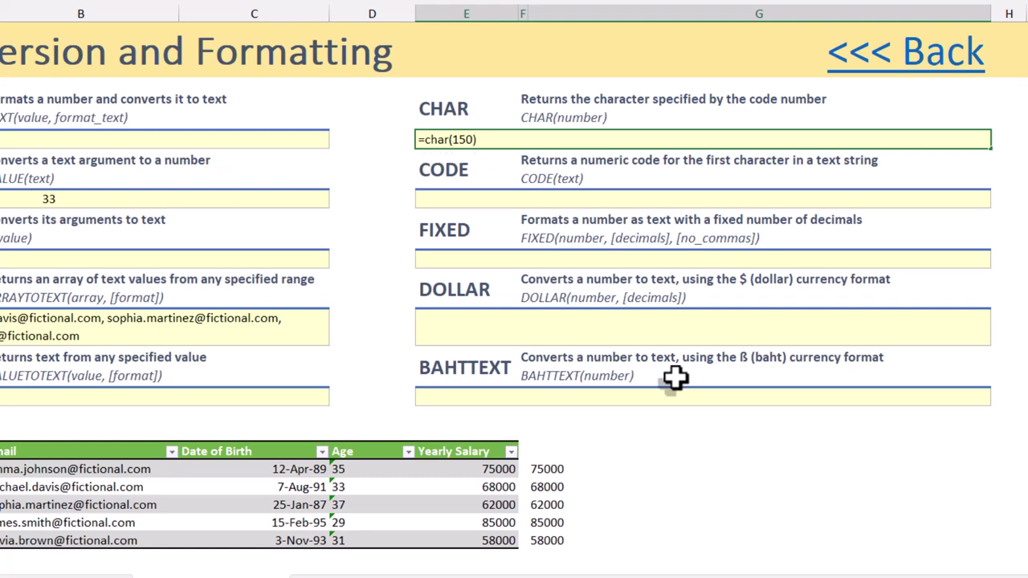
key("Return")
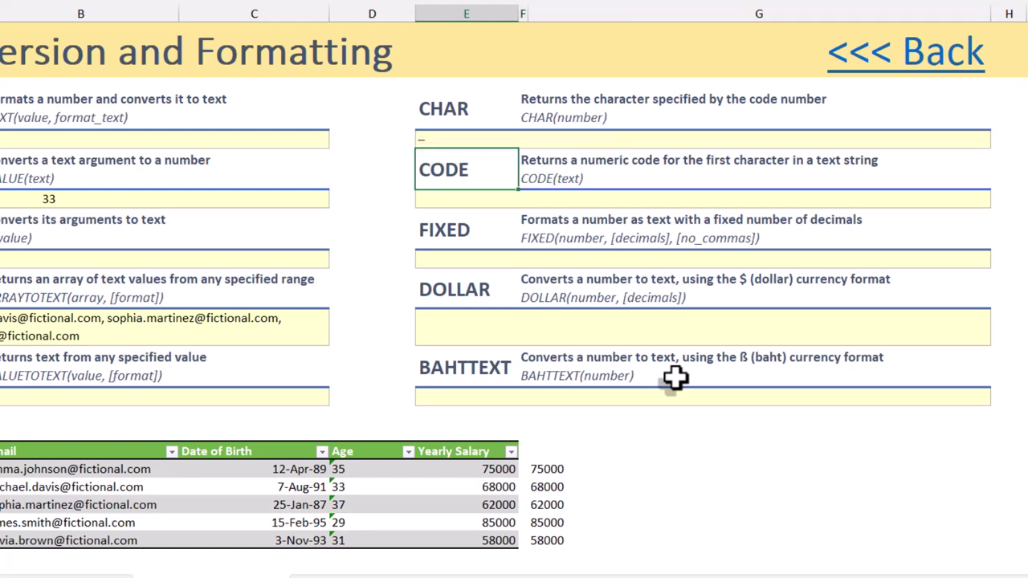
left_click(468, 143)
key("F2")
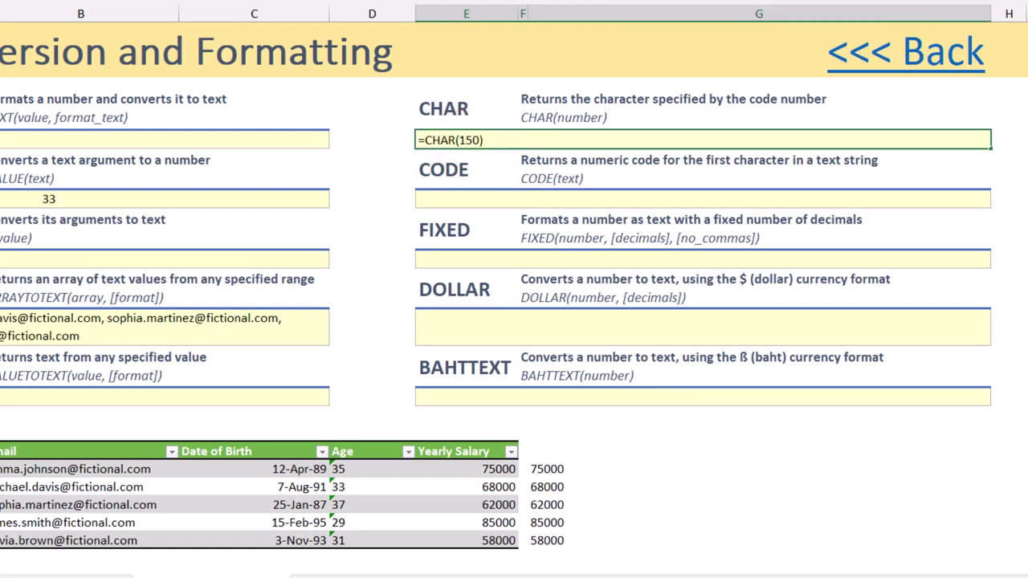
key("Return")
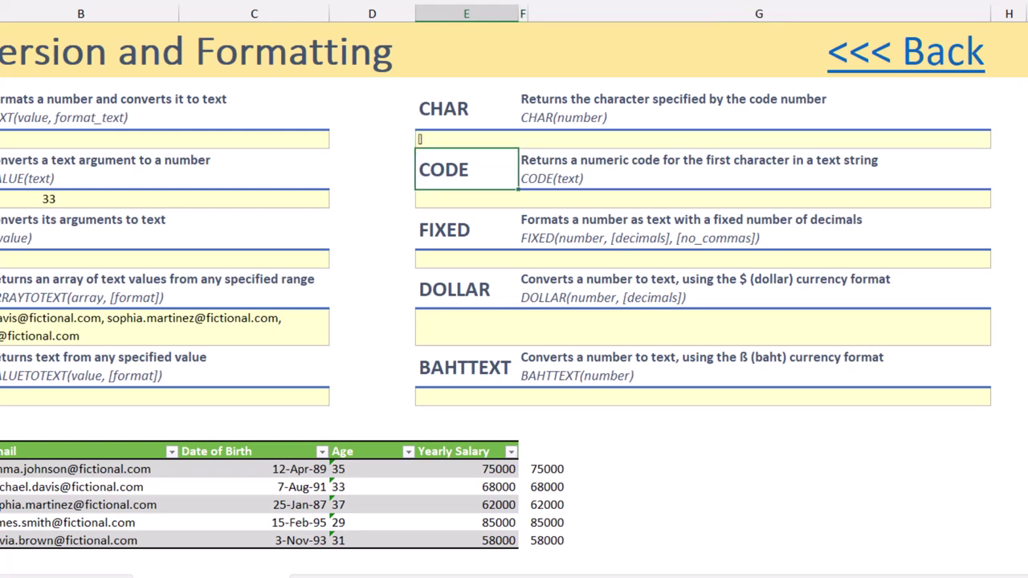
left_click(468, 139)
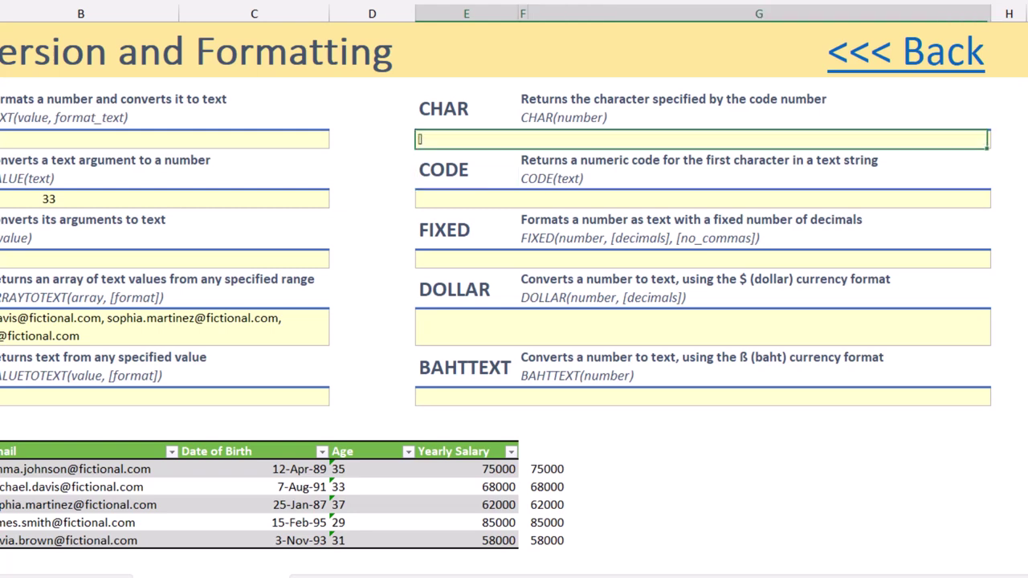
Enter =CODE(E4) in the CODE example cell to read the CHAR cell's character
left_click(468, 200)
type("=c")
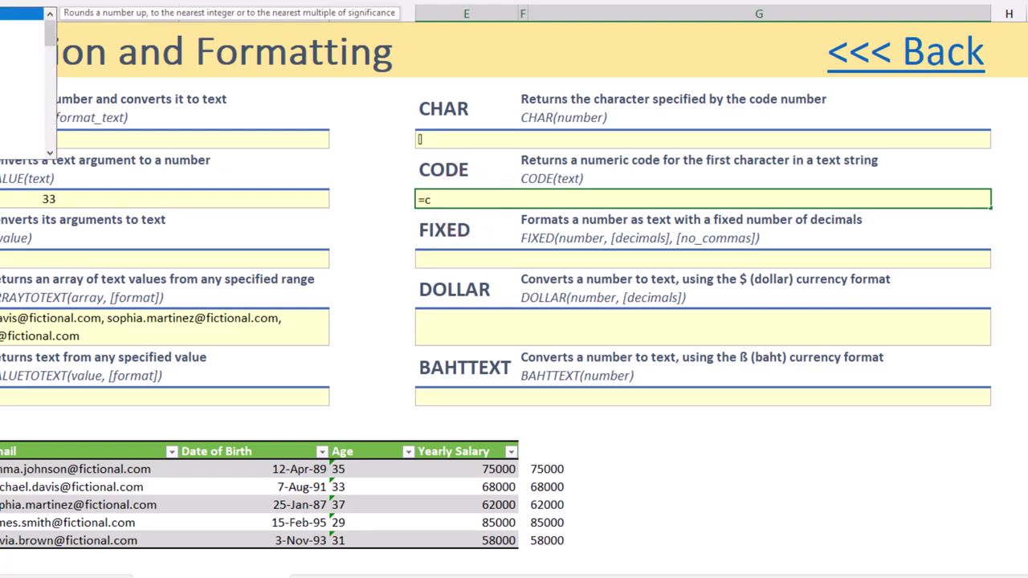
type("ode(")
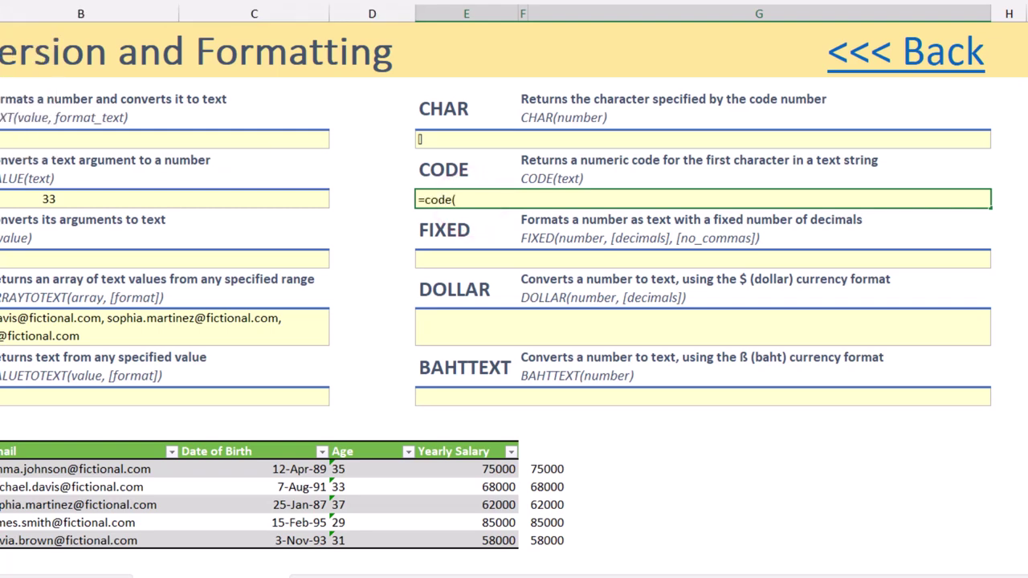
left_click(461, 140)
key("Return")
key("Up")
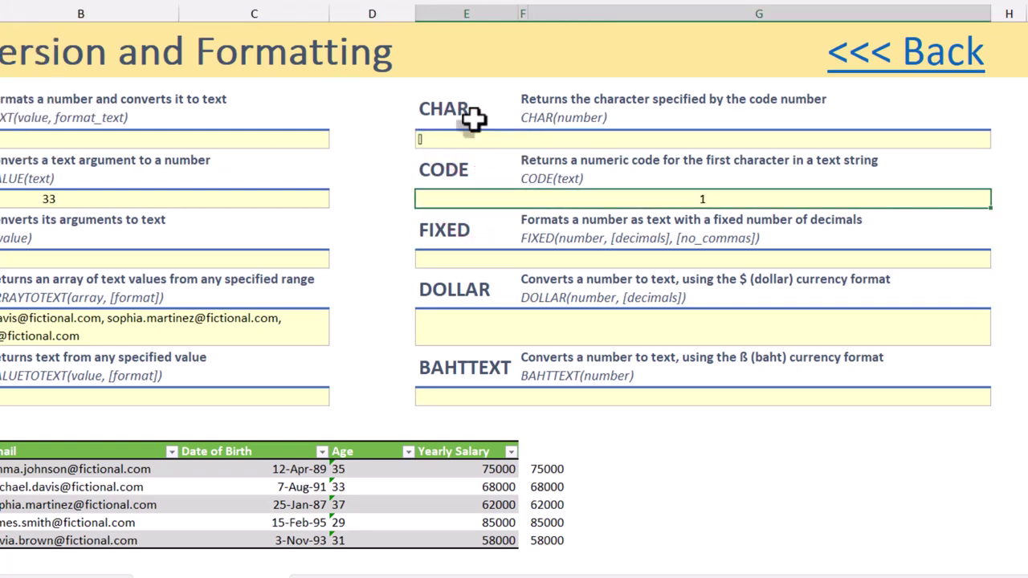
Test characters 5, h and o in E4, giving codes 53, 104 and 111
left_click(488, 140)
type("5")
key("Return")
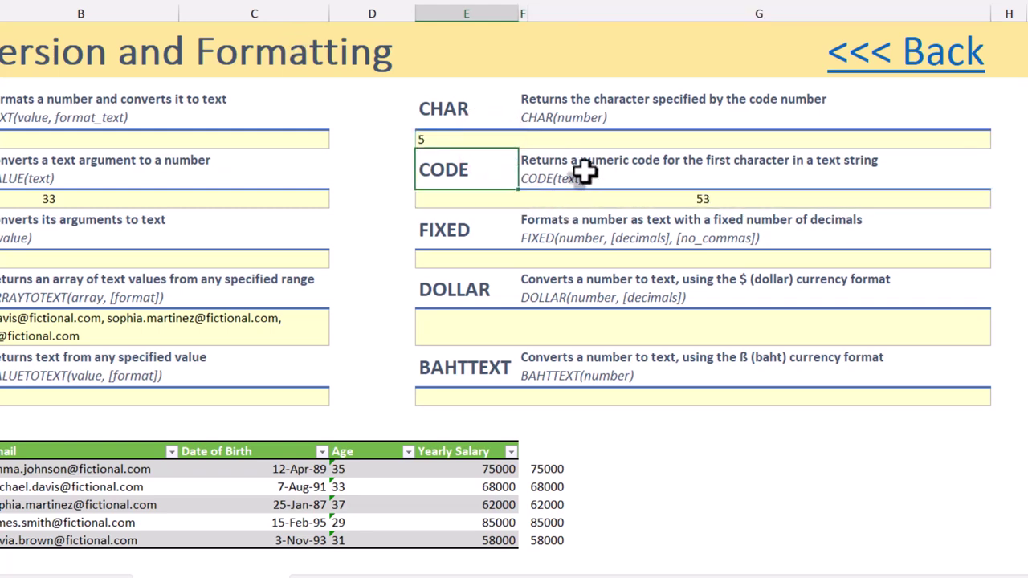
key("Up")
type("h")
key("Return")
key("Up")
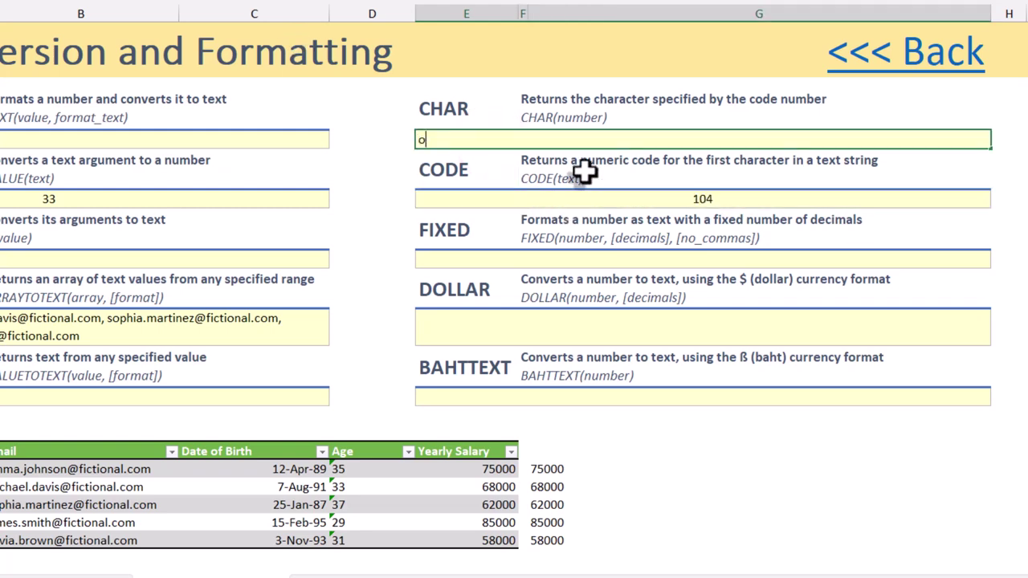
key("Return")
key("Return")
key("Return")
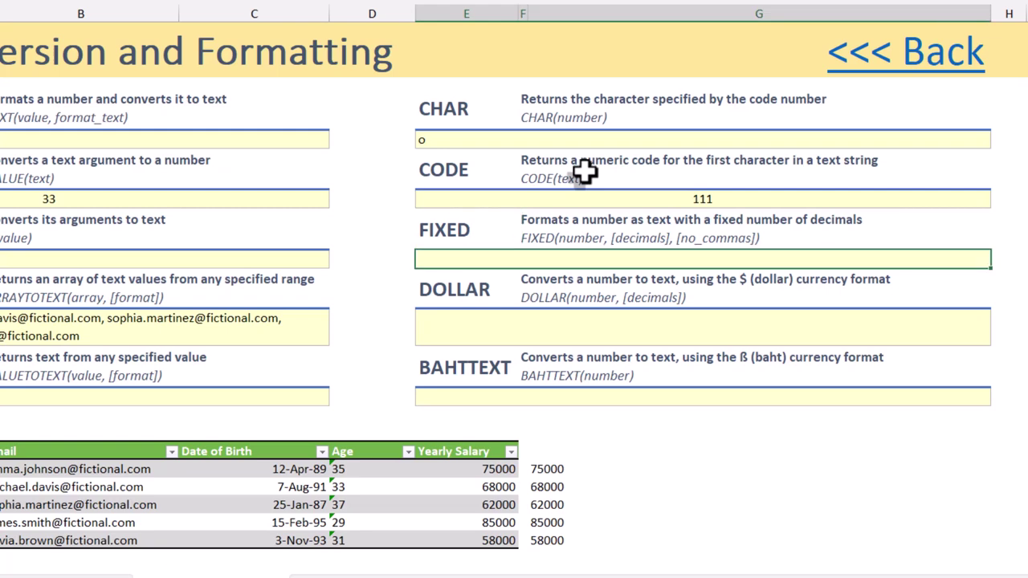
Enter =FIXED(E16,2,0) so the 75000 salary shows as 75000.00 without commas
type("=fi")
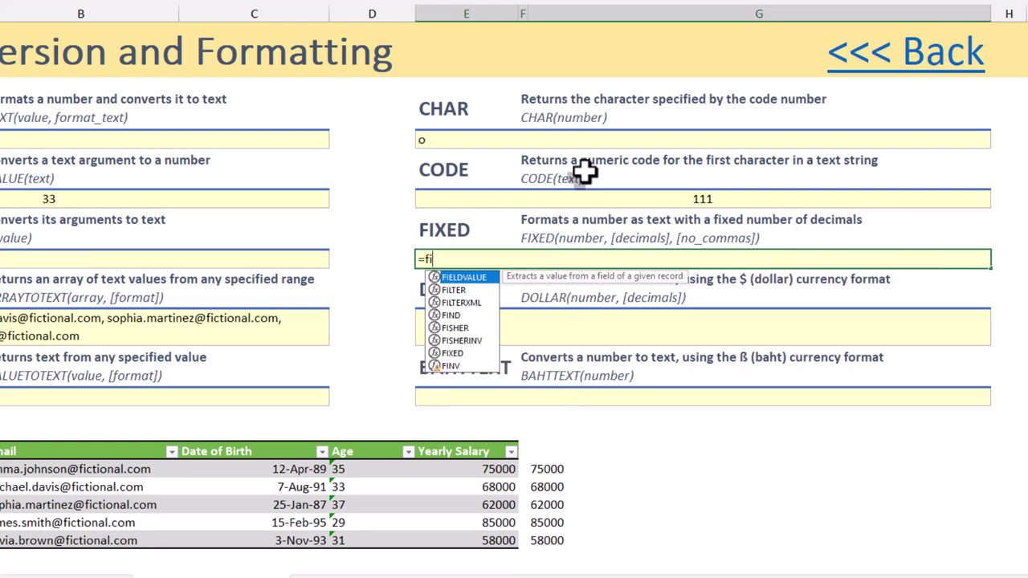
type("xed(")
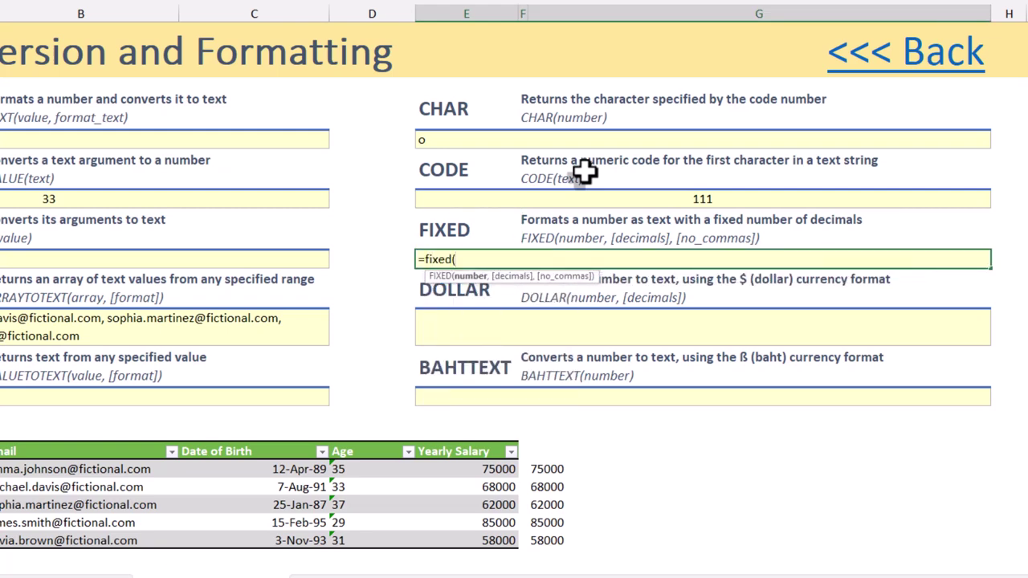
left_click(471, 471)
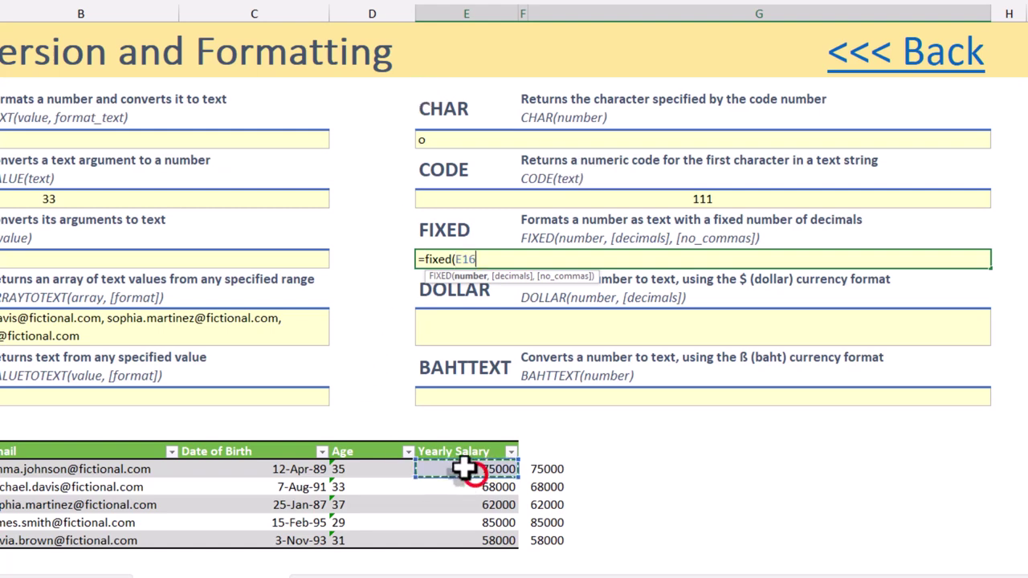
type(",")
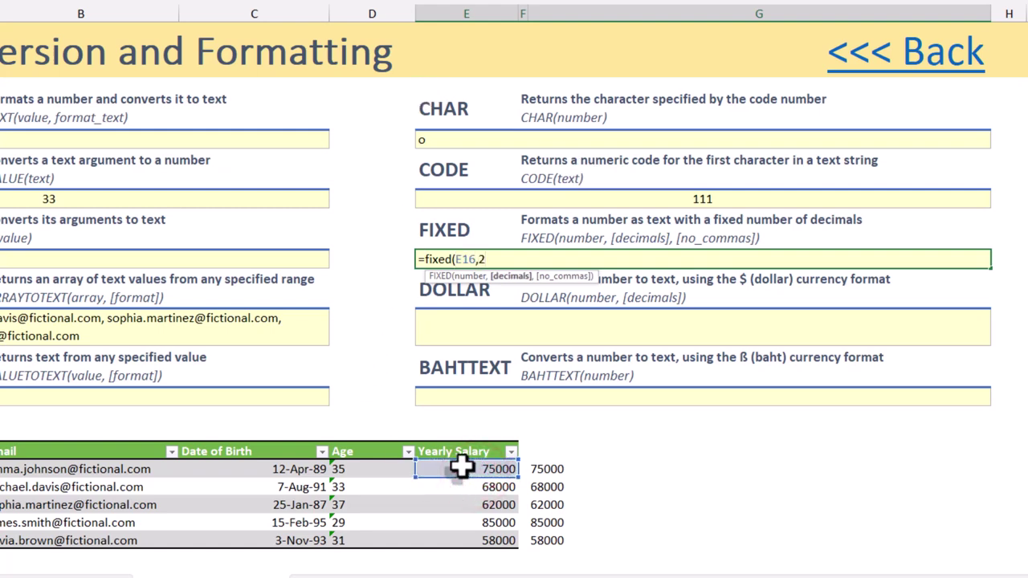
type("2)")
key("Return")
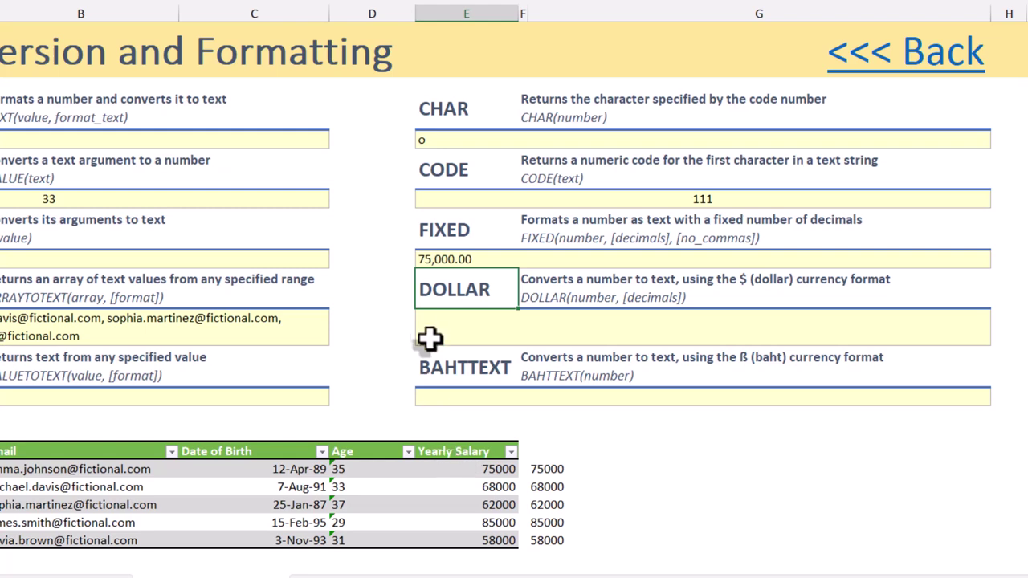
left_click(460, 259)
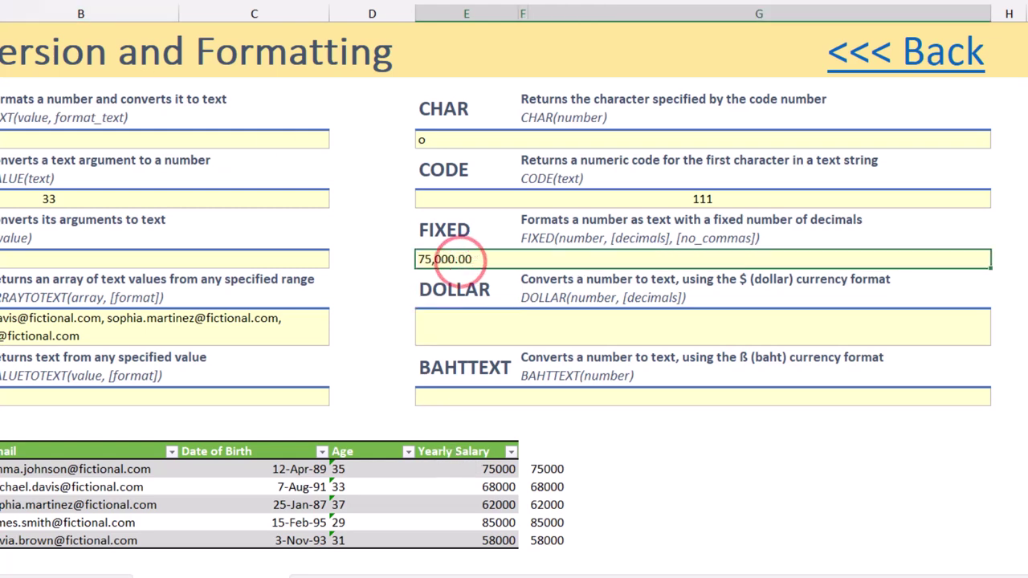
left_click(29, 2)
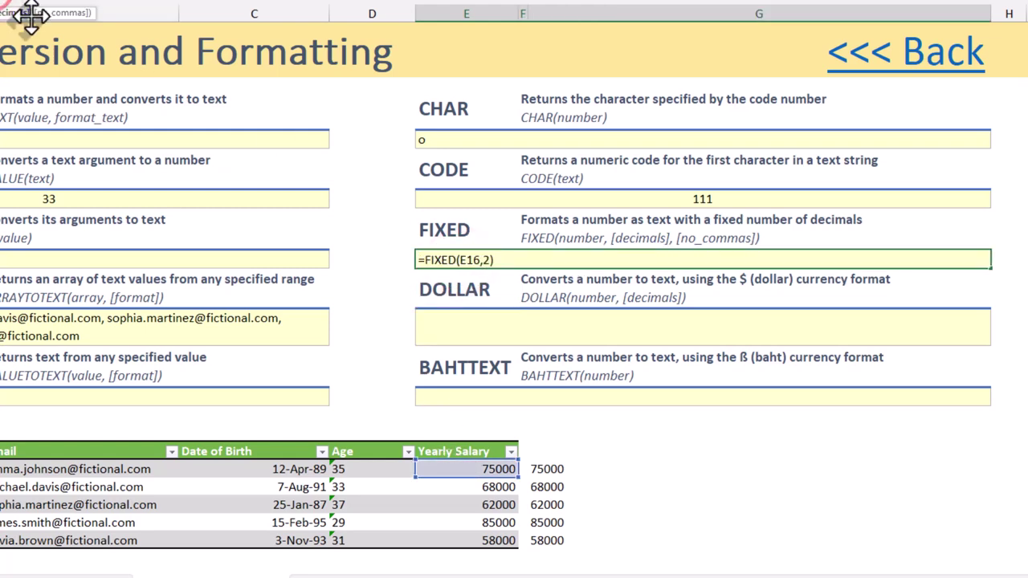
type(",1")
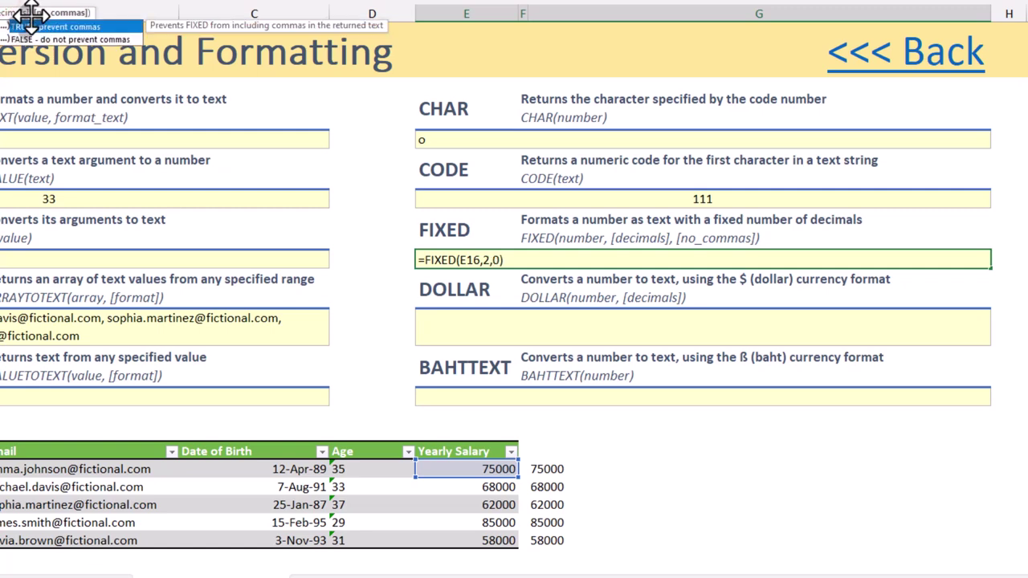
key("Return")
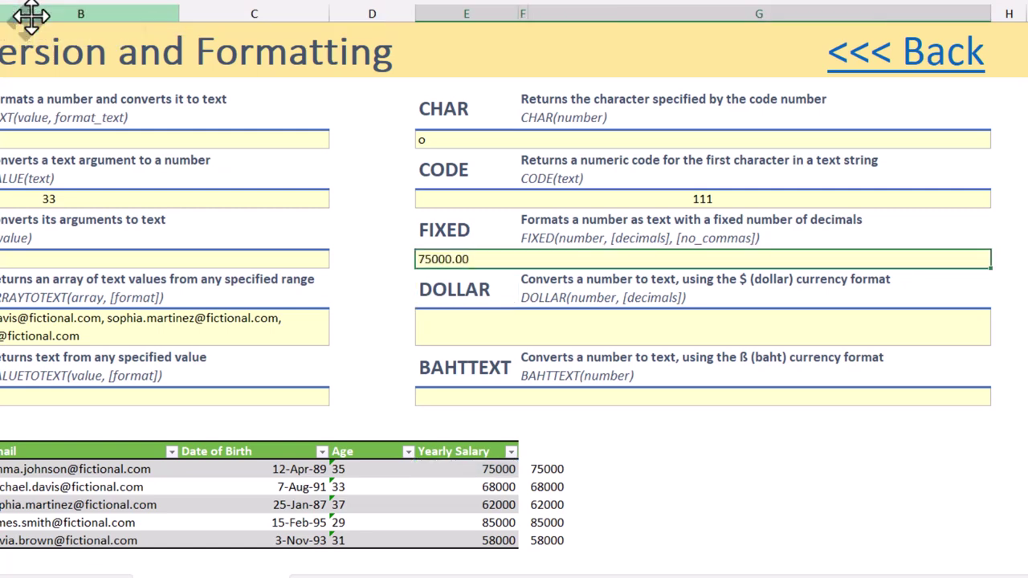
Enter =DOLLAR(E17,0) so the 68000 salary displays as $68,000
left_click(458, 326)
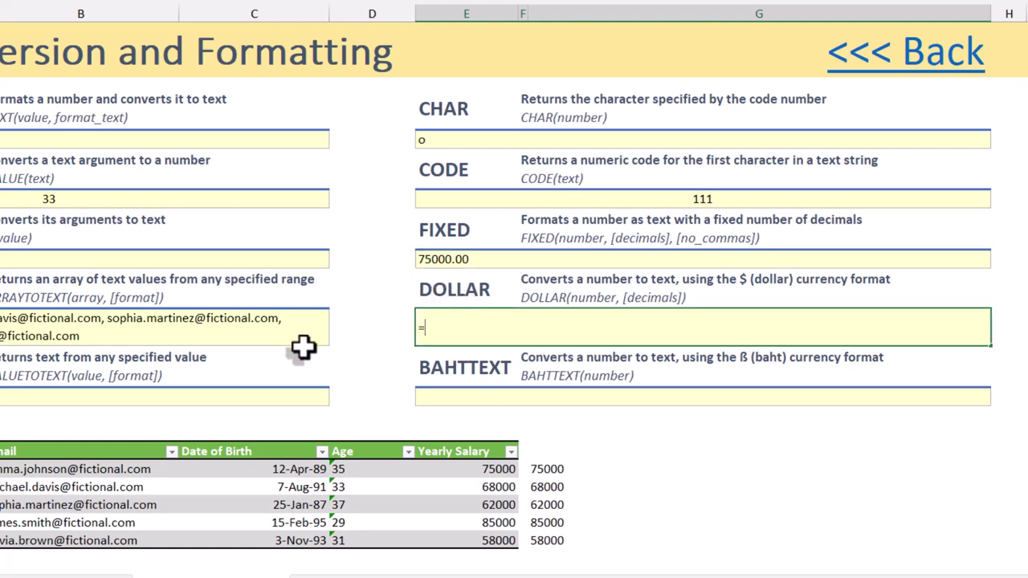
type("=dollar")
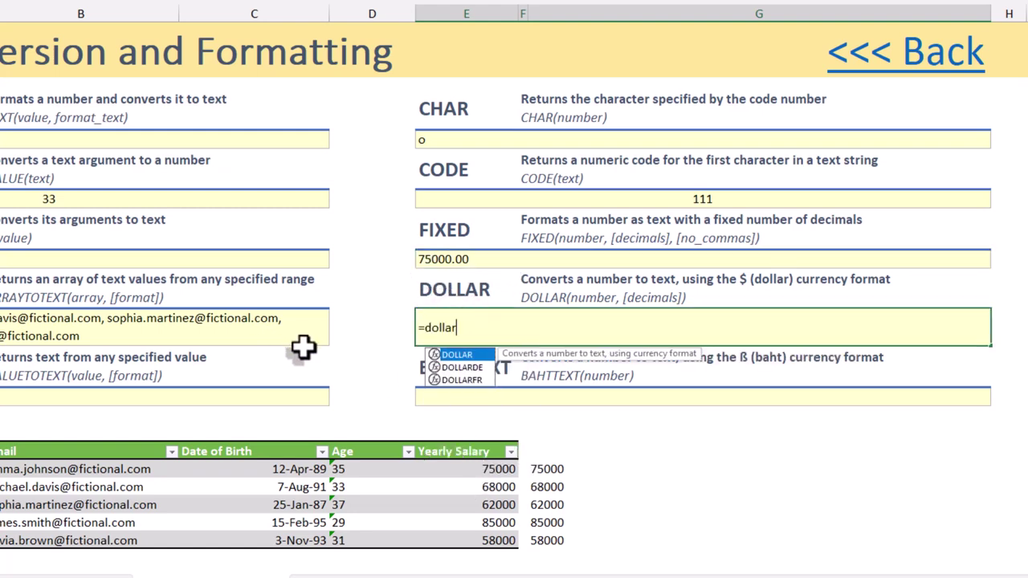
type("(")
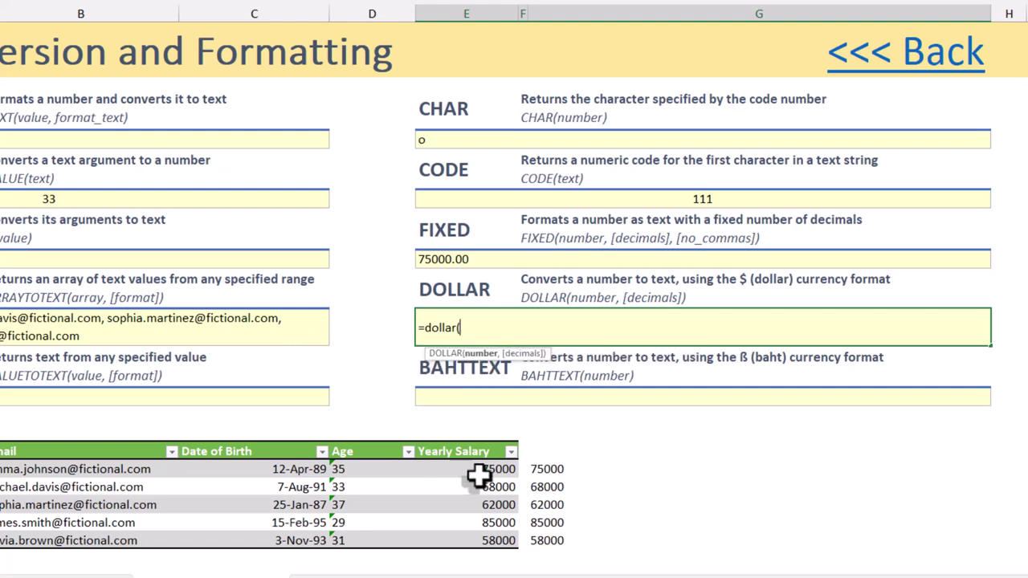
left_click(497, 486)
left_click(498, 482)
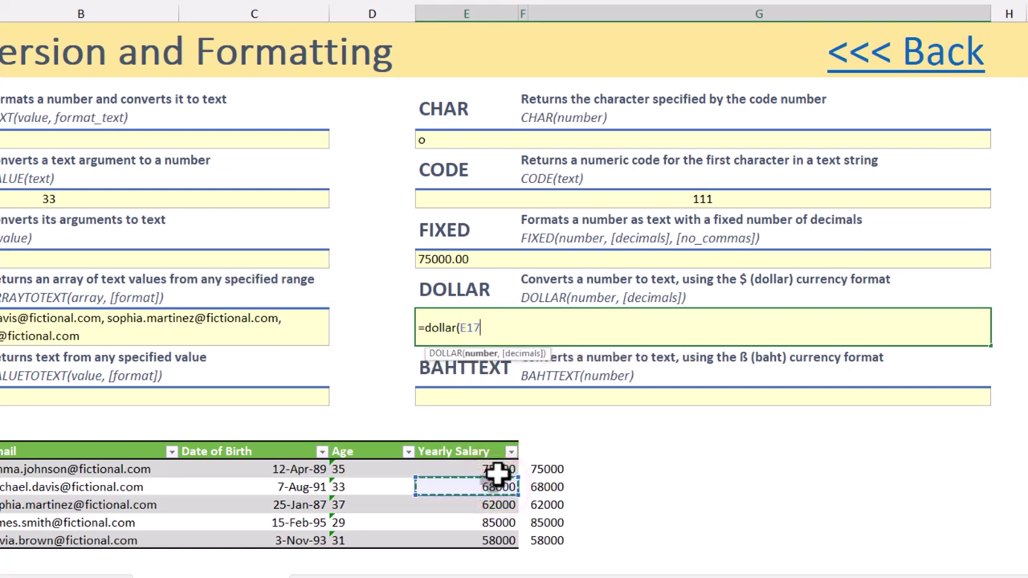
key("Return")
key("Up")
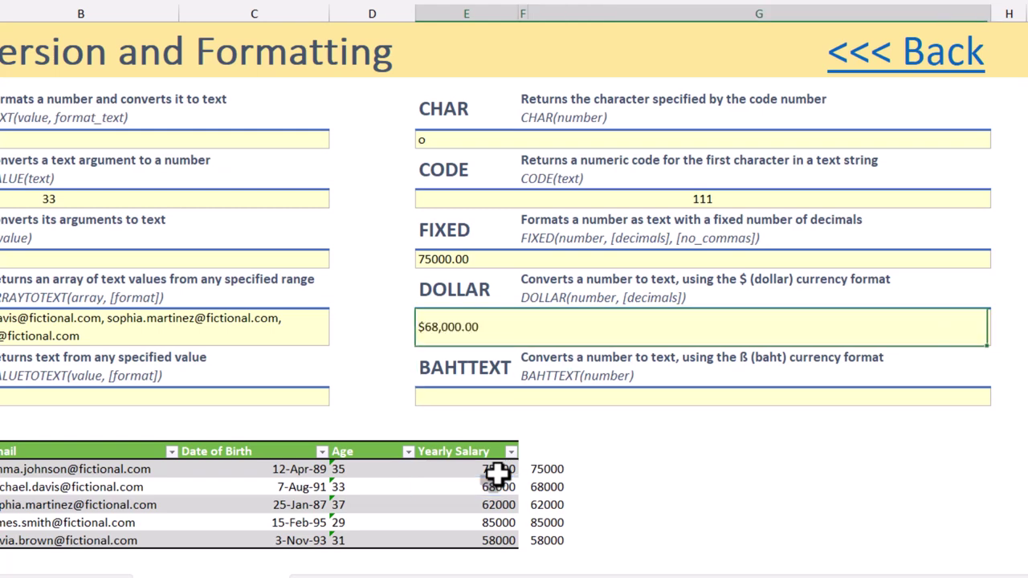
key("F2")
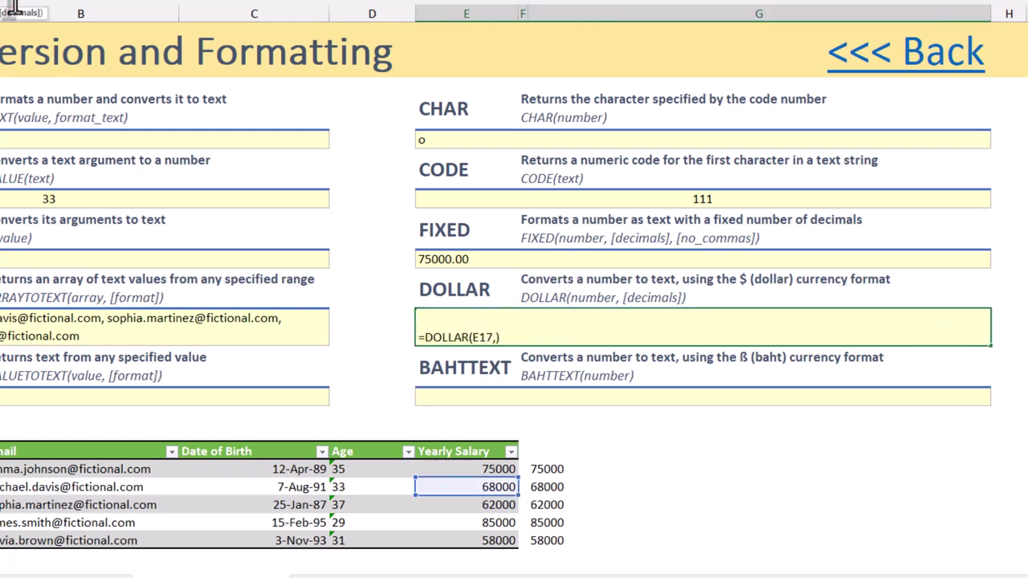
key("Return")
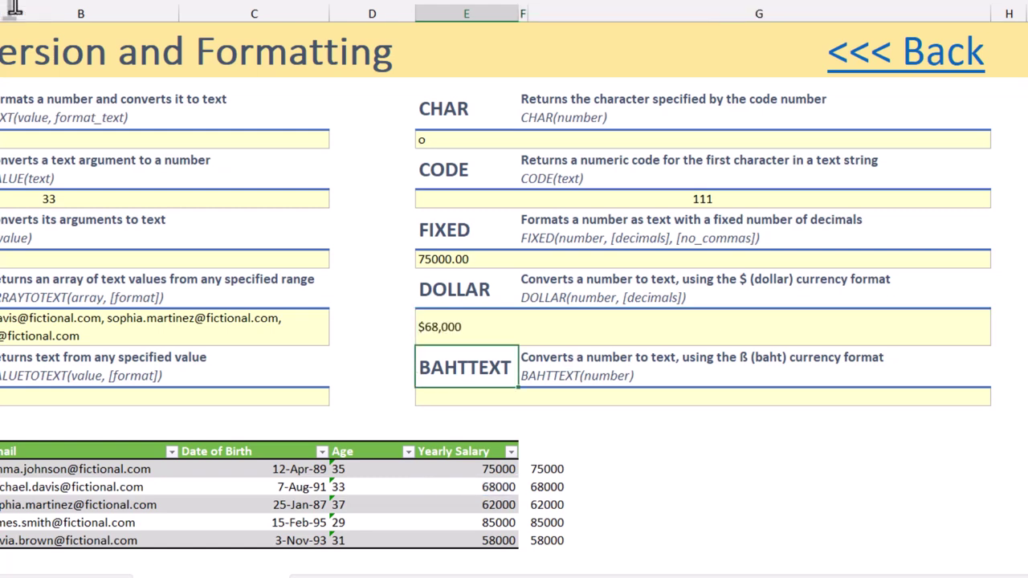
Enter =BAHTTEXT(E17) to spell the 68000 salary in Thai baht words
left_click(474, 393)
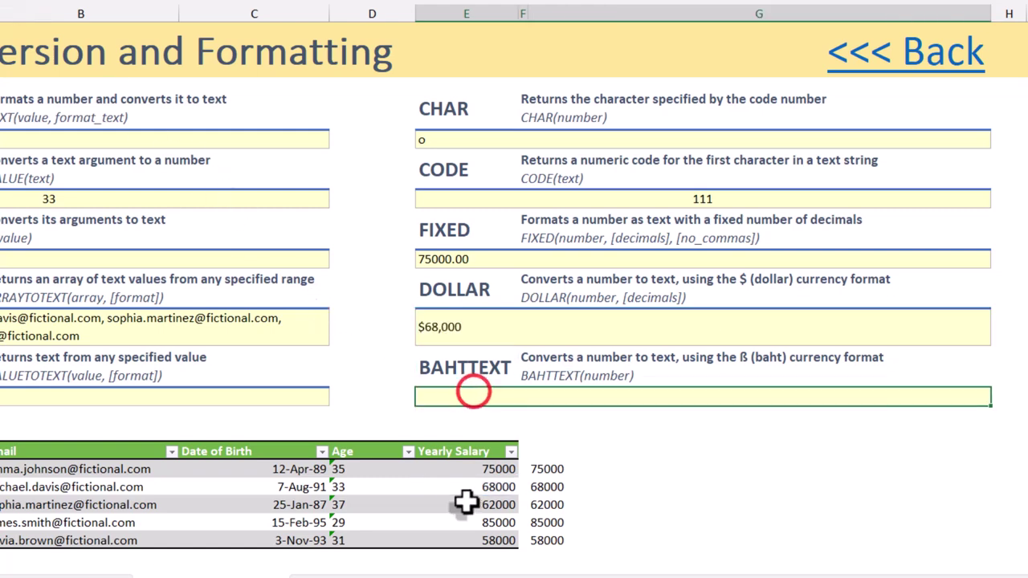
type("=")
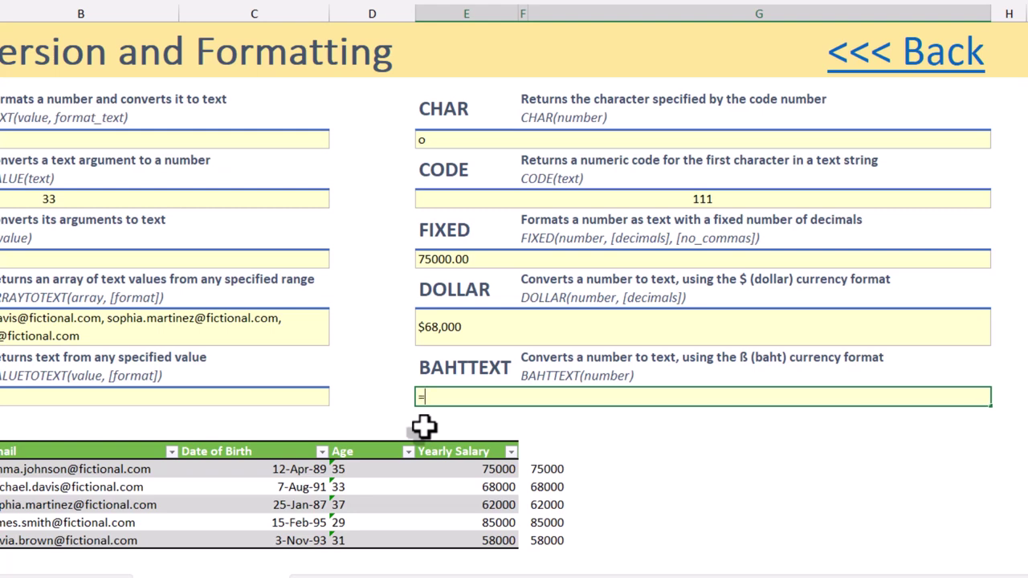
type("bahttex")
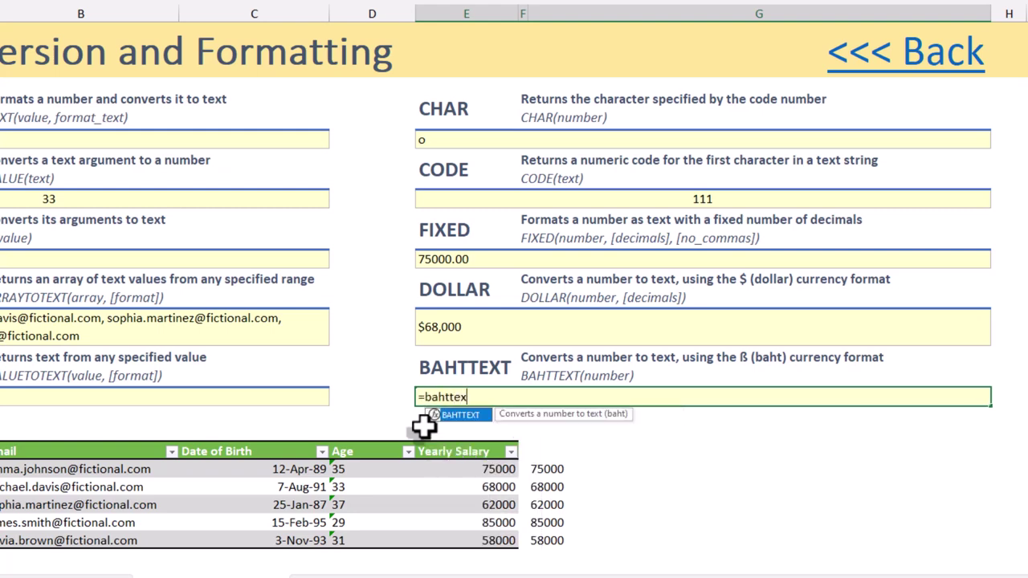
type("t(")
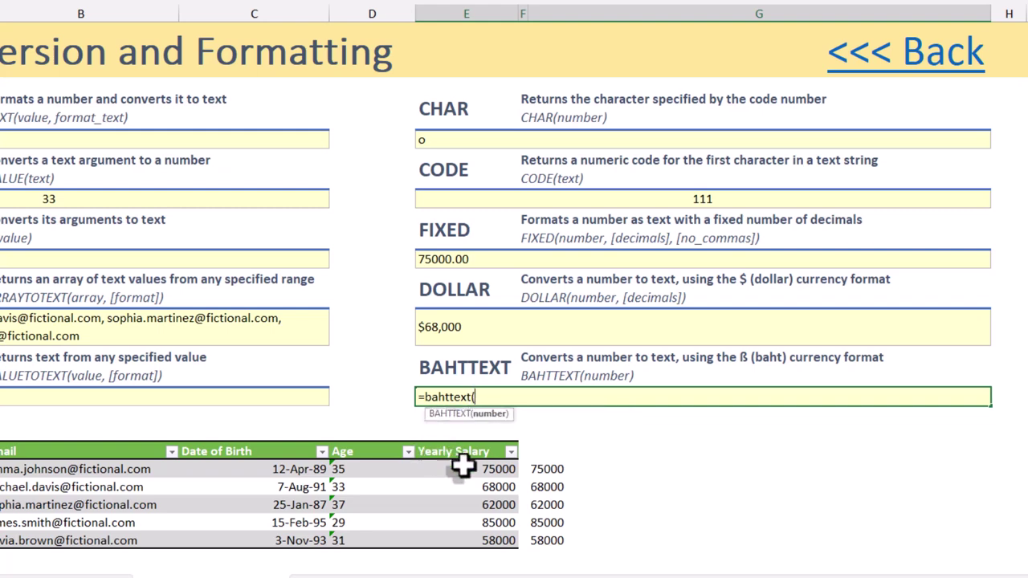
left_click(487, 486)
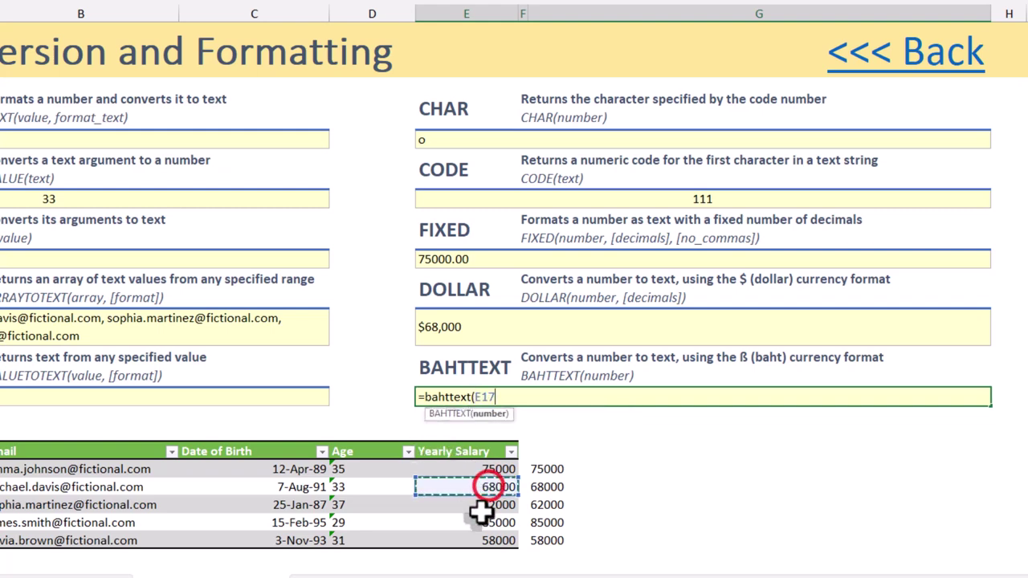
type(")")
key("Return")
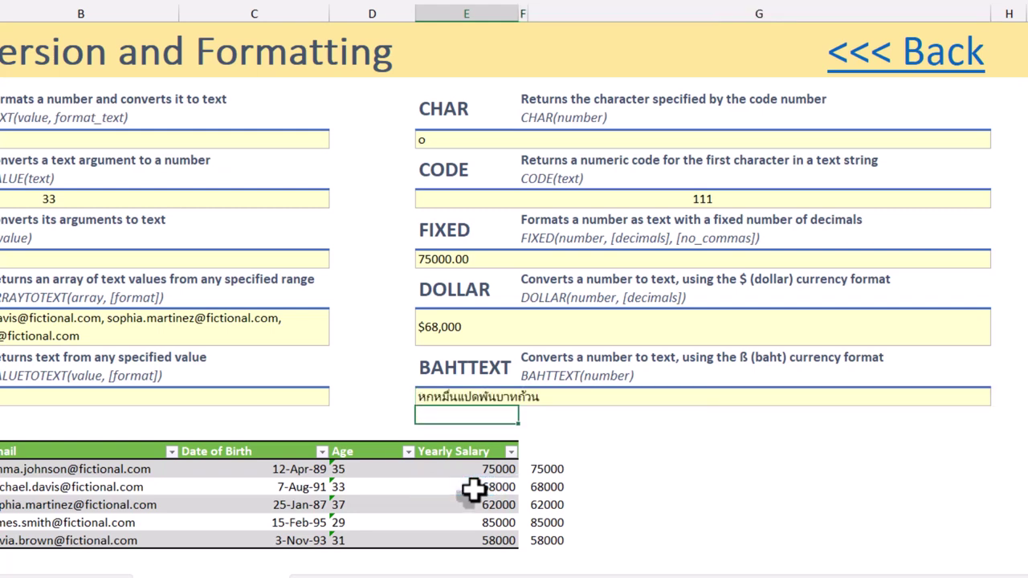